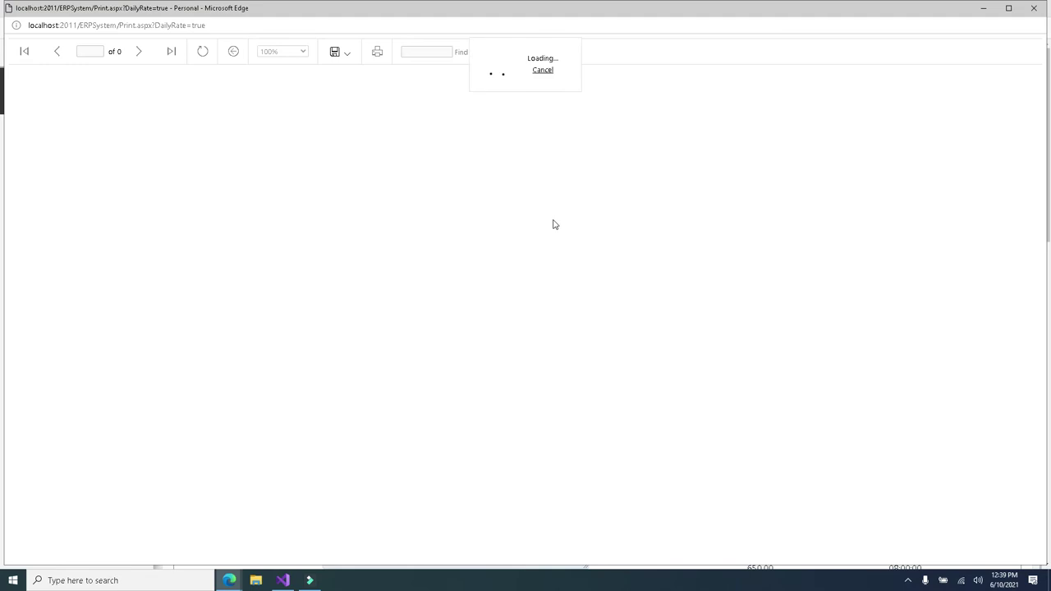
- Review the daily record payslip's remaining balance, overtime pay, attendance table, and holiday and rest day entries
scroll(475, 279, "down", 1)
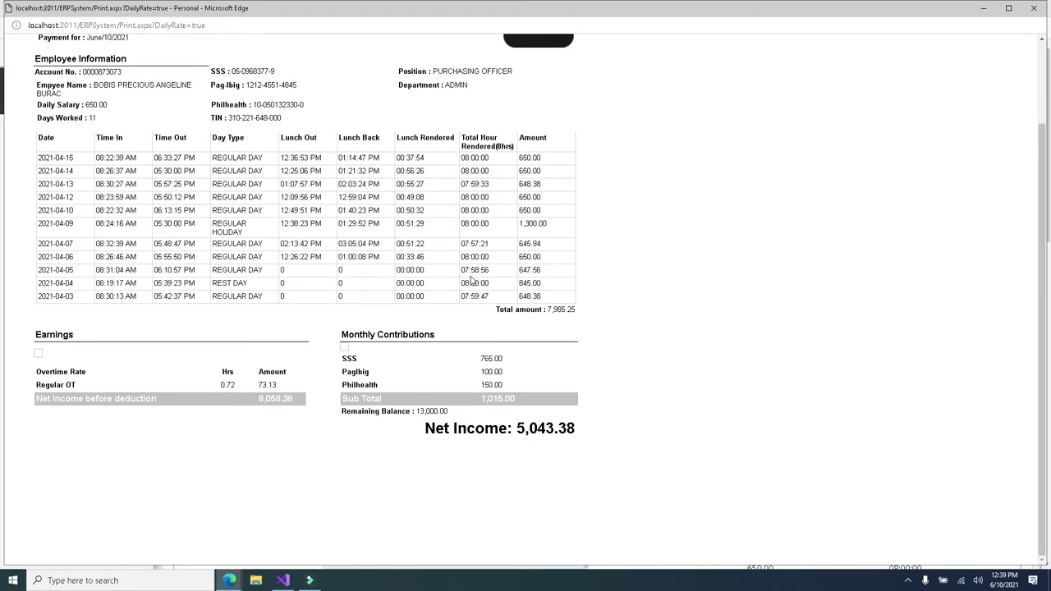
scroll(273, 406, "up", 1)
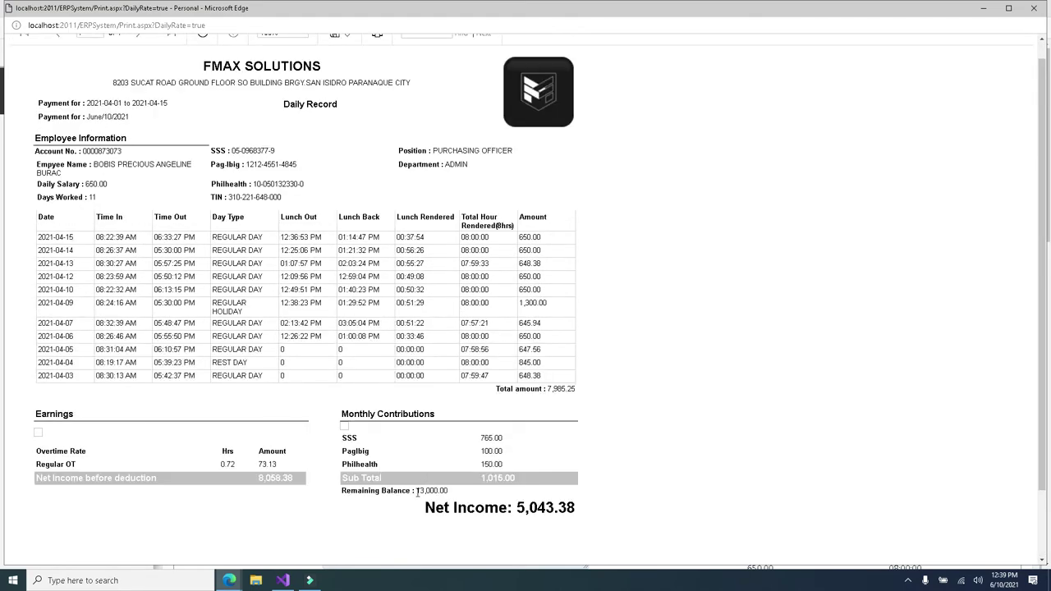
left_click_drag(413, 490, 445, 494)
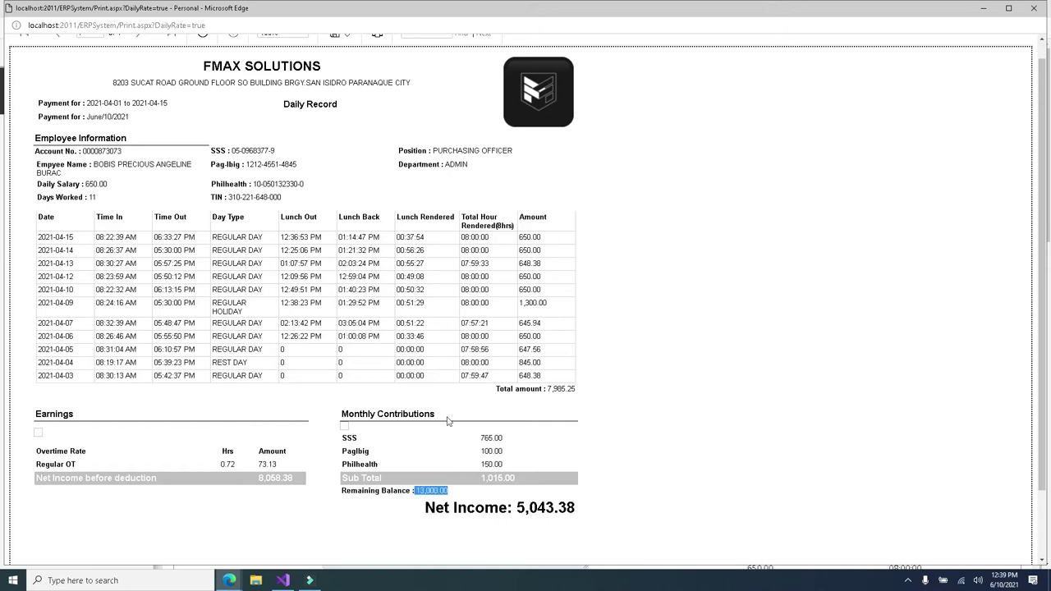
left_click_drag(281, 466, 81, 462)
left_click_drag(552, 378, 42, 217)
left_click(258, 342)
left_click_drag(253, 317, 221, 304)
left_click_drag(251, 363, 212, 363)
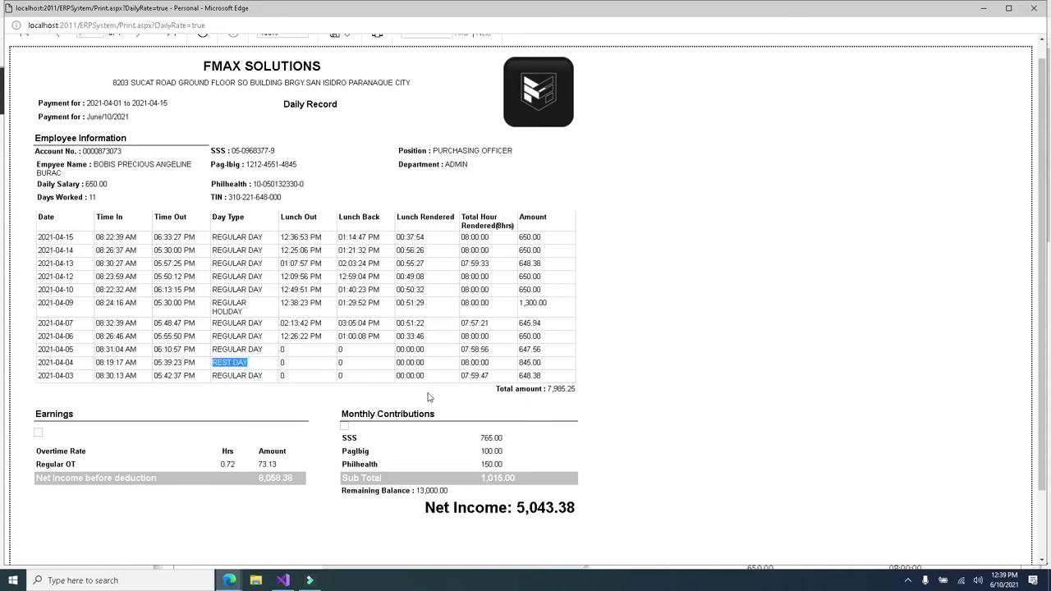
- Review the payslip's payment period, employee information, position details and net income, and close the report
left_click_drag(104, 121, 291, 227)
left_click(292, 230)
left_click(43, 197)
left_click_drag(36, 199, 37, 163)
left_click(98, 201)
left_click_drag(464, 143, 526, 160)
left_click(526, 161)
scroll(518, 361, "down", 1)
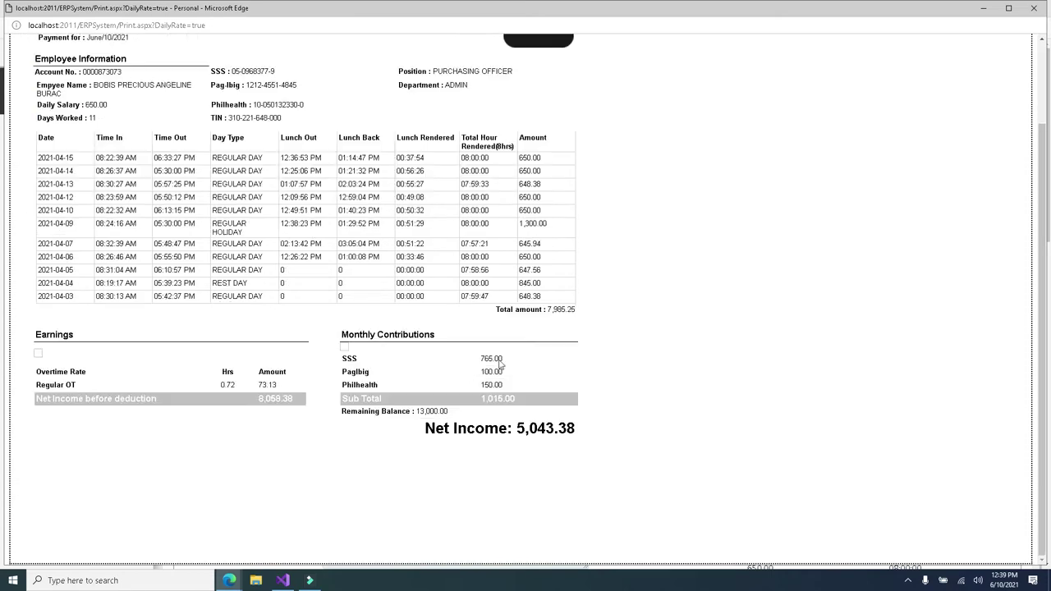
left_click_drag(523, 428, 654, 434)
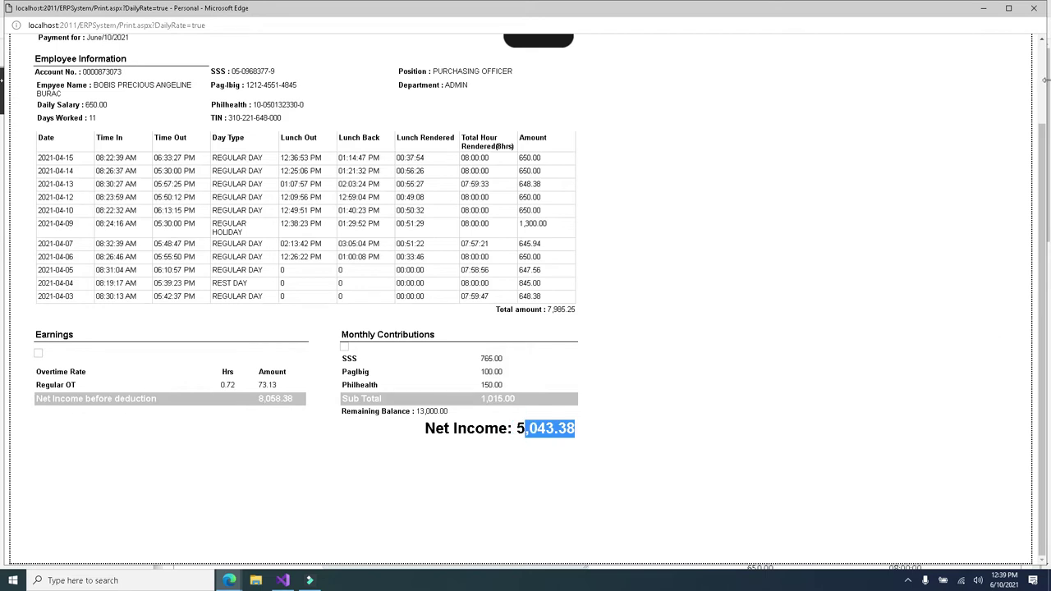
left_click(1035, 9)
- Filter the daily time records to Unpaid status and the This Month range, 06/01/2021 - 06/10/2021
left_click(51, 238)
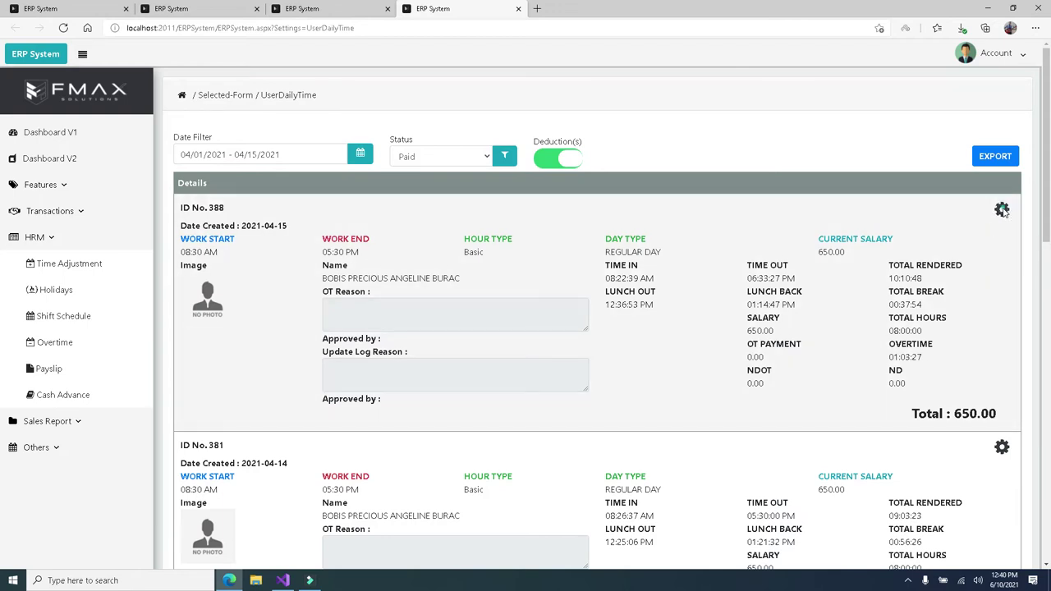
left_click(424, 156)
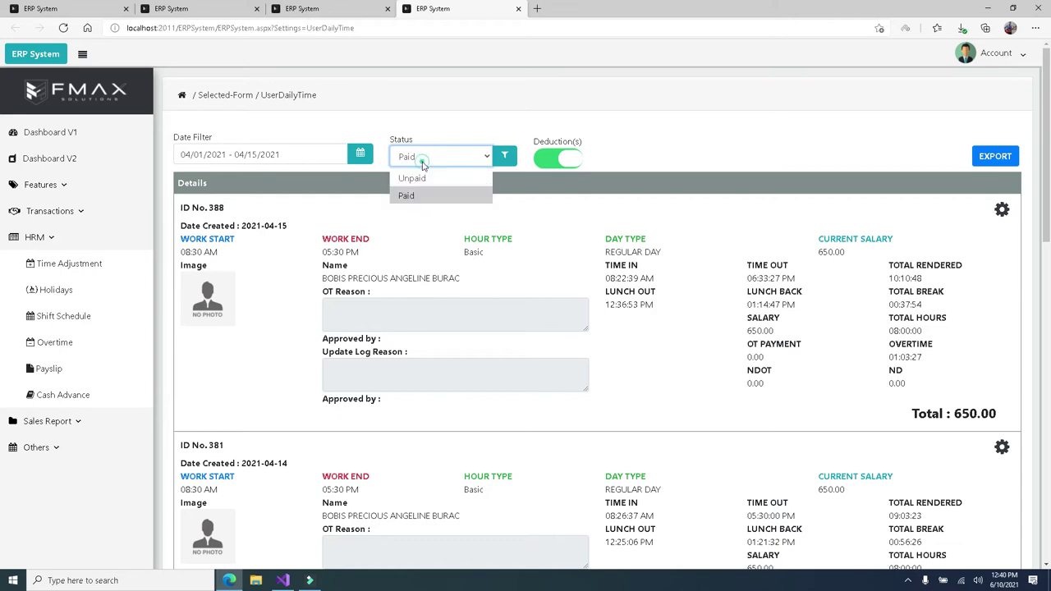
left_click(416, 177)
left_click(312, 158)
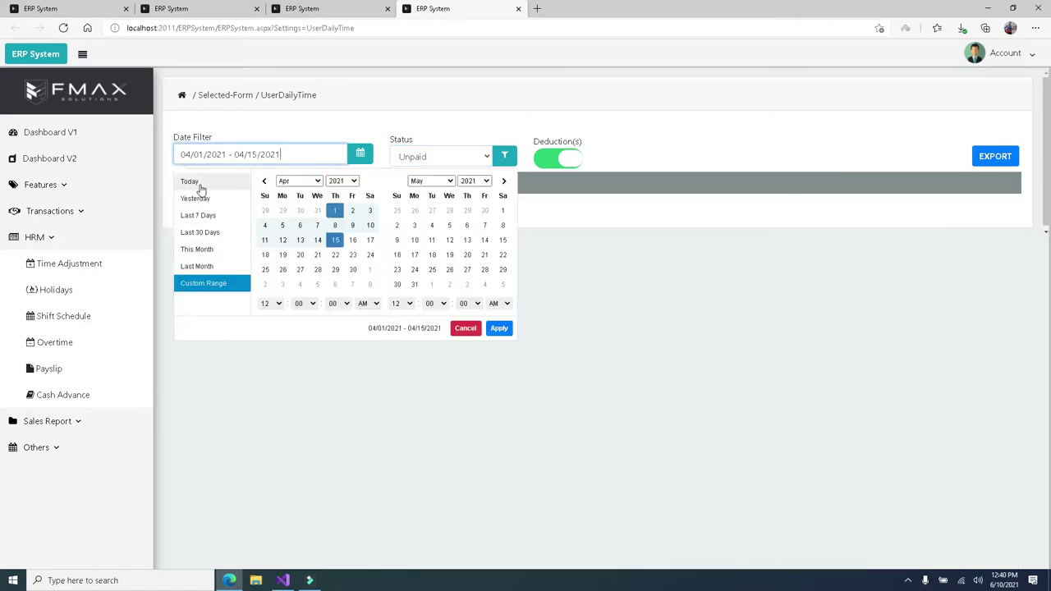
left_click(196, 181)
left_click(285, 154)
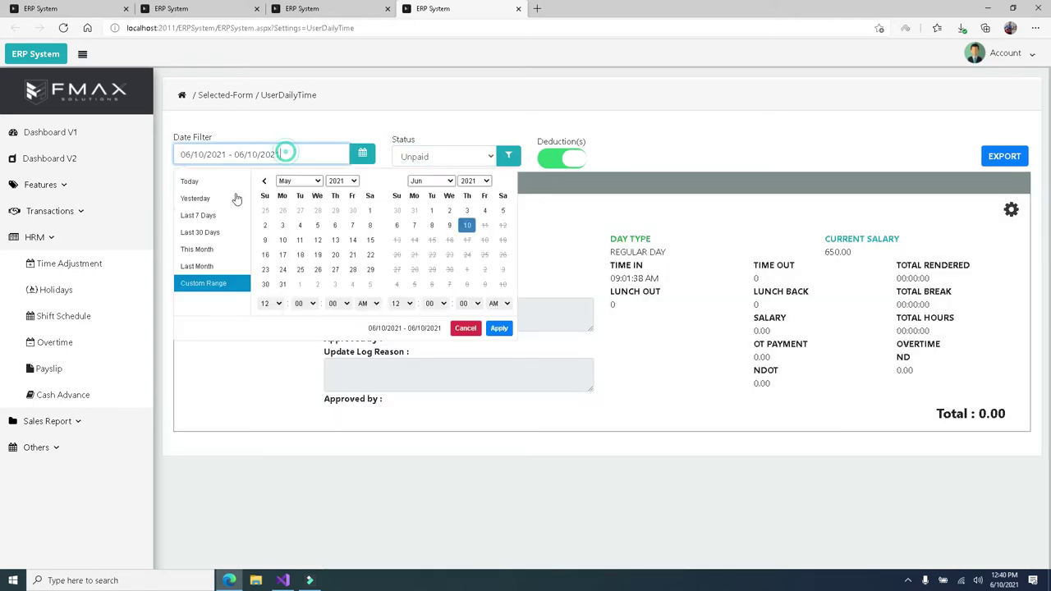
left_click(197, 265)
- Look through the unpaid time records and examine the total and time in of the 2021-06-09 entry
scroll(924, 453, "down", 10)
scroll(924, 453, "up", 10)
scroll(740, 324, "down", 4)
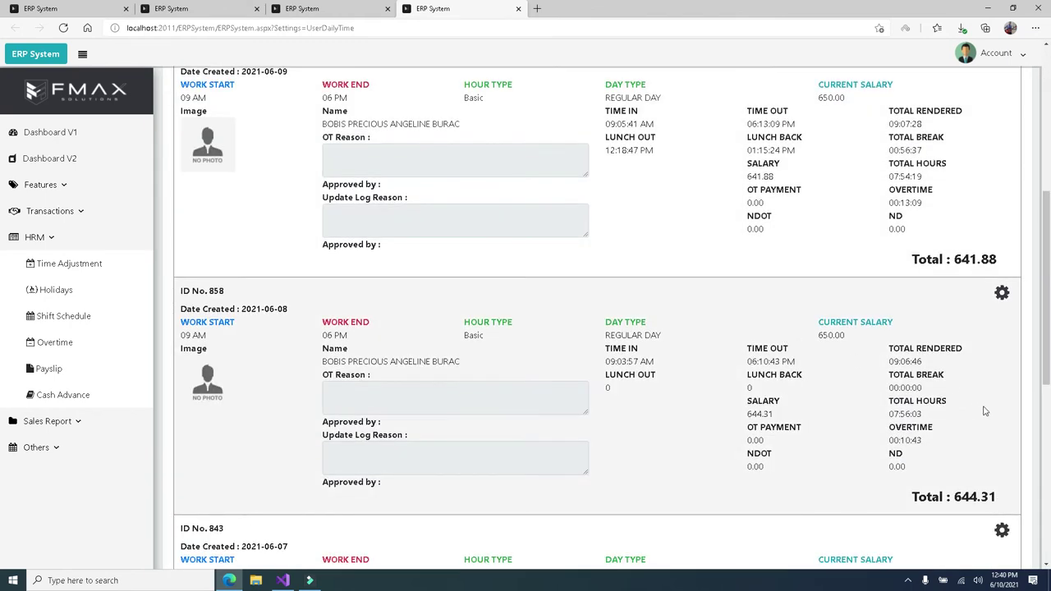
scroll(977, 370, "up", 1)
left_click_drag(953, 340, 1001, 339)
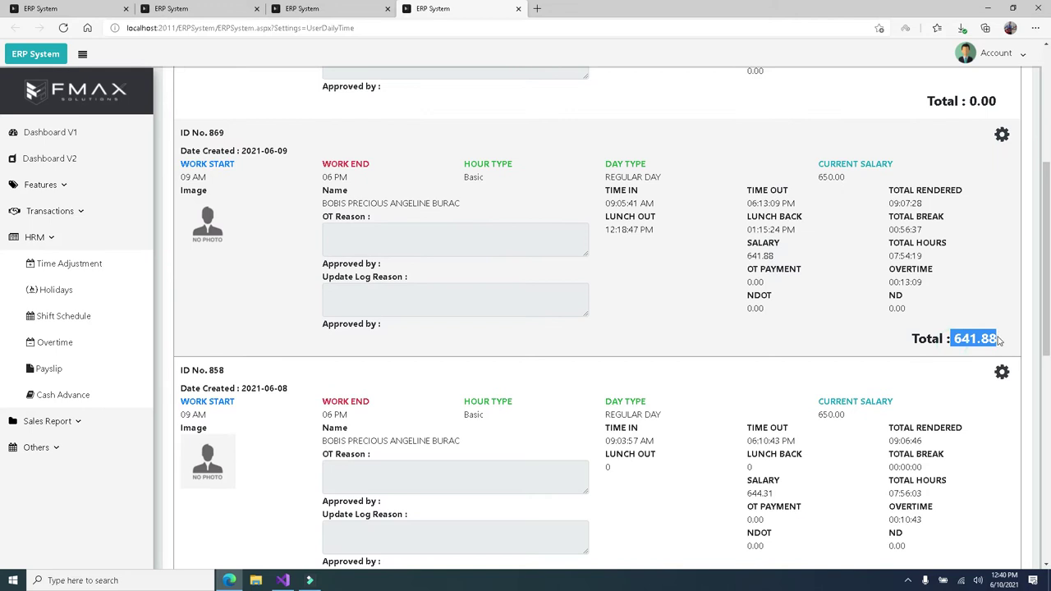
left_click_drag(605, 201, 653, 213)
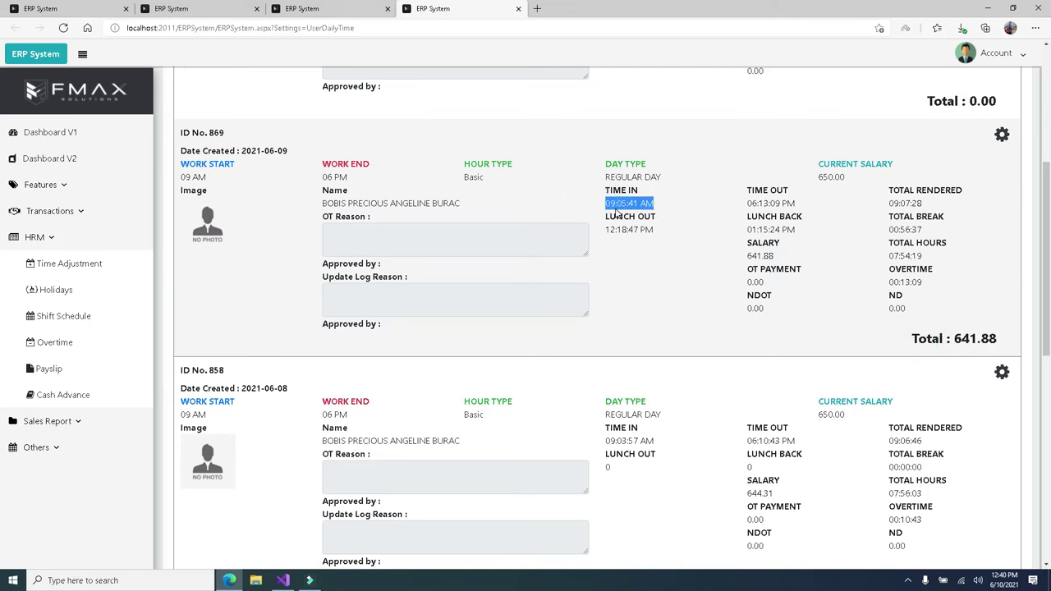
- Inspect the Time adjustment form of the 2021-06-09 record without submitting it, and check the record's day type and work start
left_click(1002, 134)
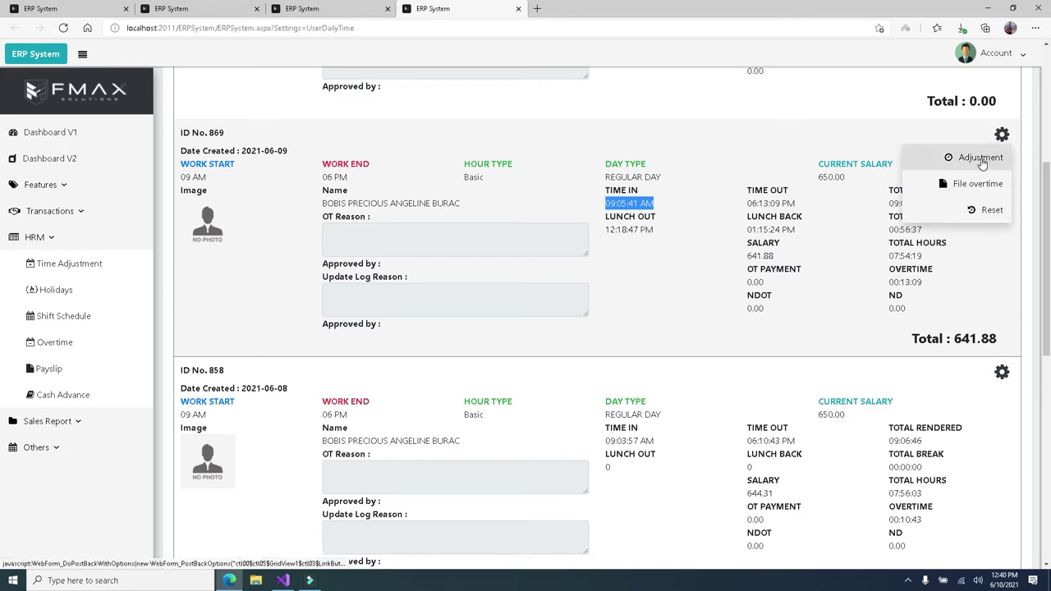
left_click(981, 158)
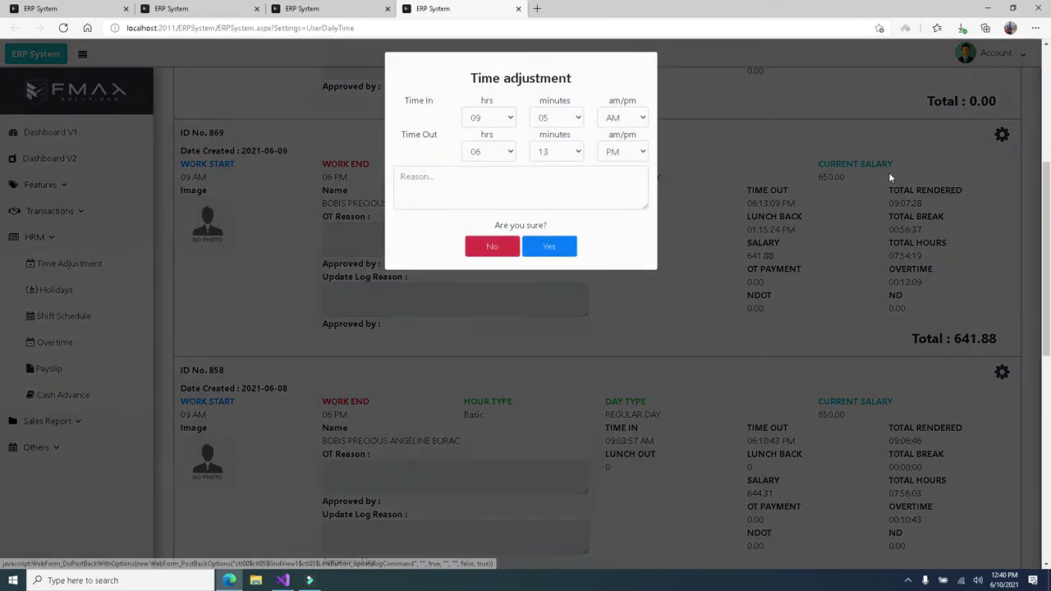
left_click(489, 156)
left_click(620, 198)
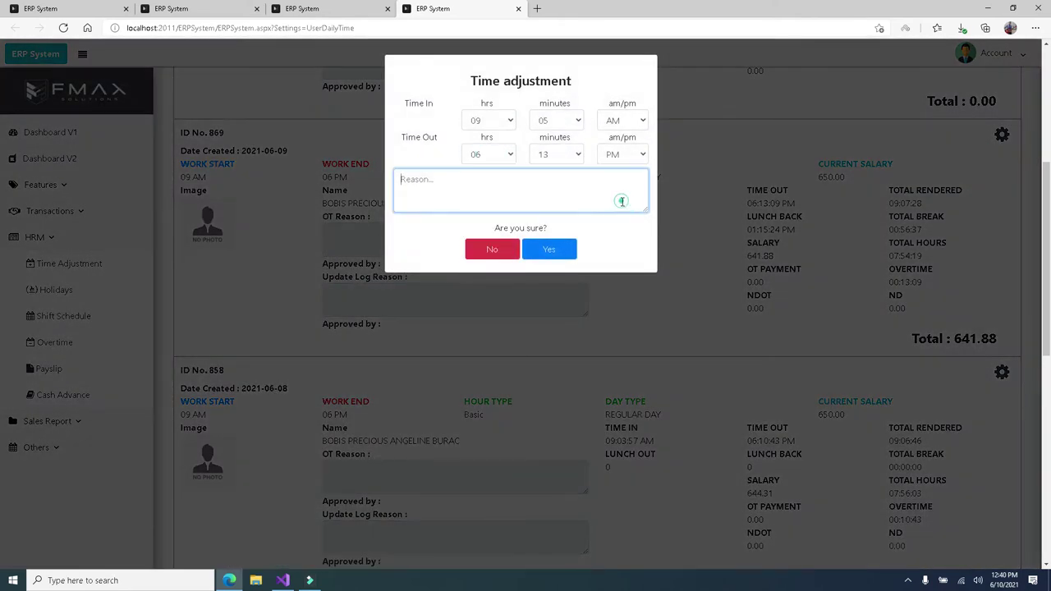
left_click(492, 250)
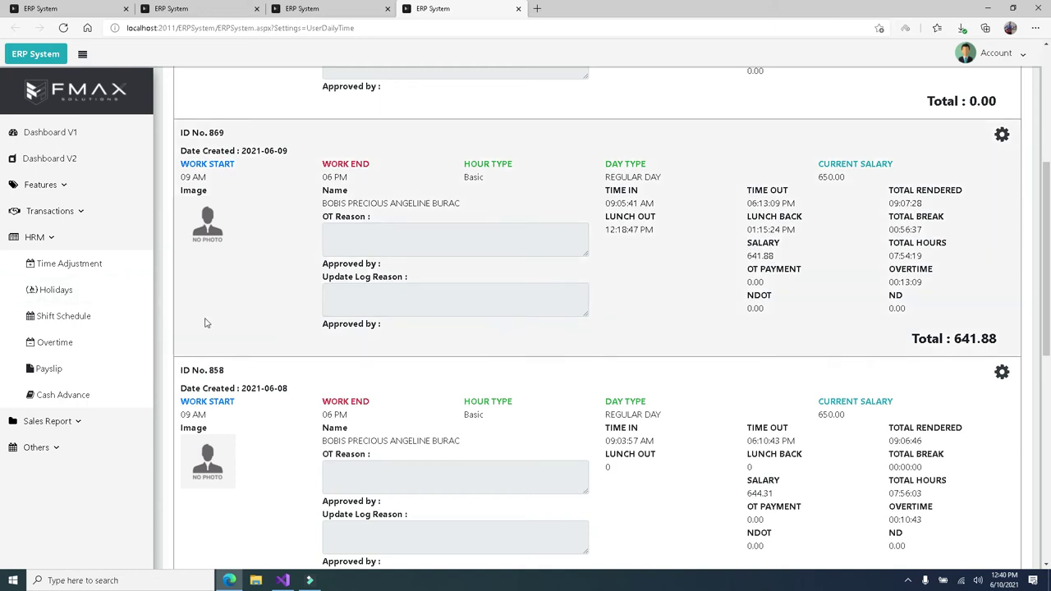
triple_click(604, 177)
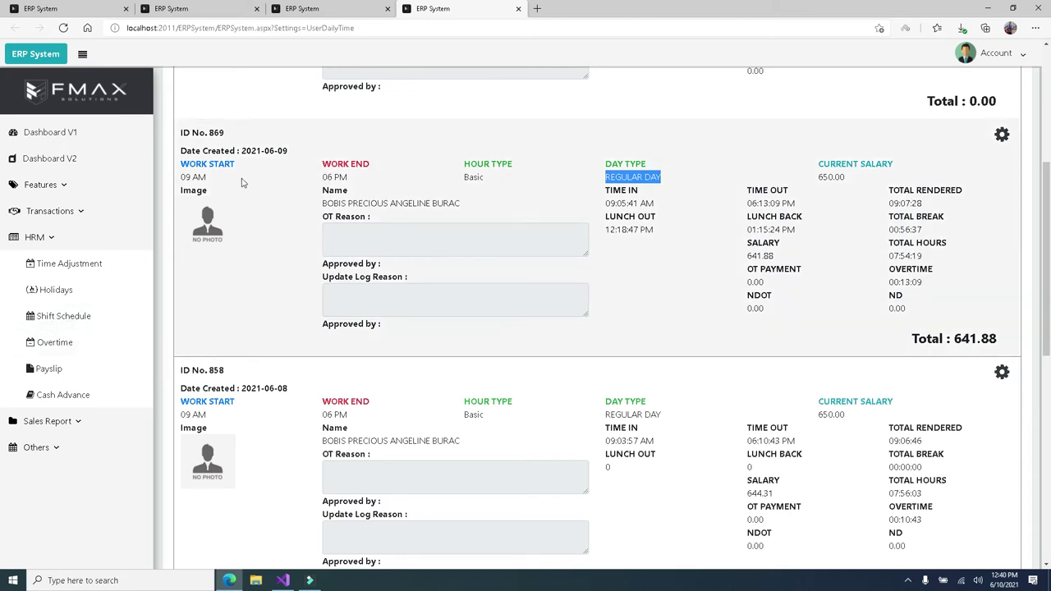
left_click_drag(209, 177, 179, 178)
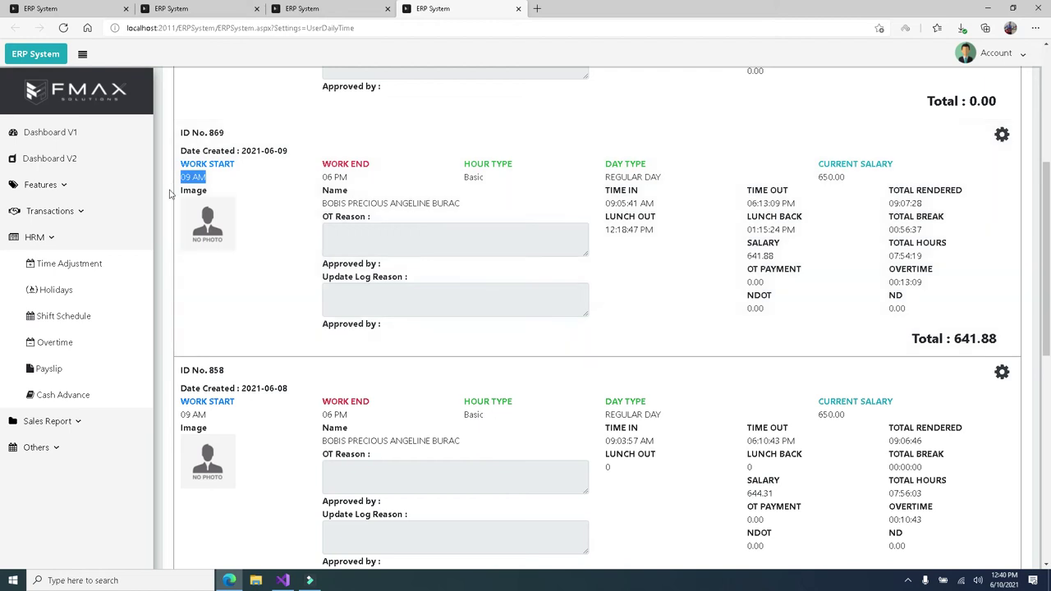
- Switch to the Users page and open the signed-in account's profile from there
scroll(170, 193, "up", 3)
left_click(1000, 56)
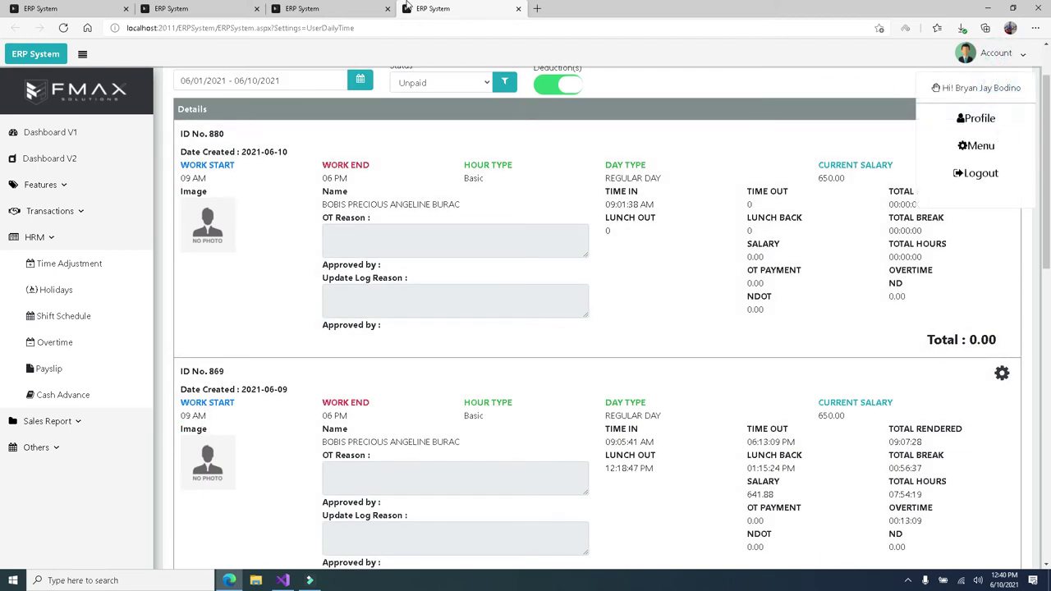
left_click(362, 8)
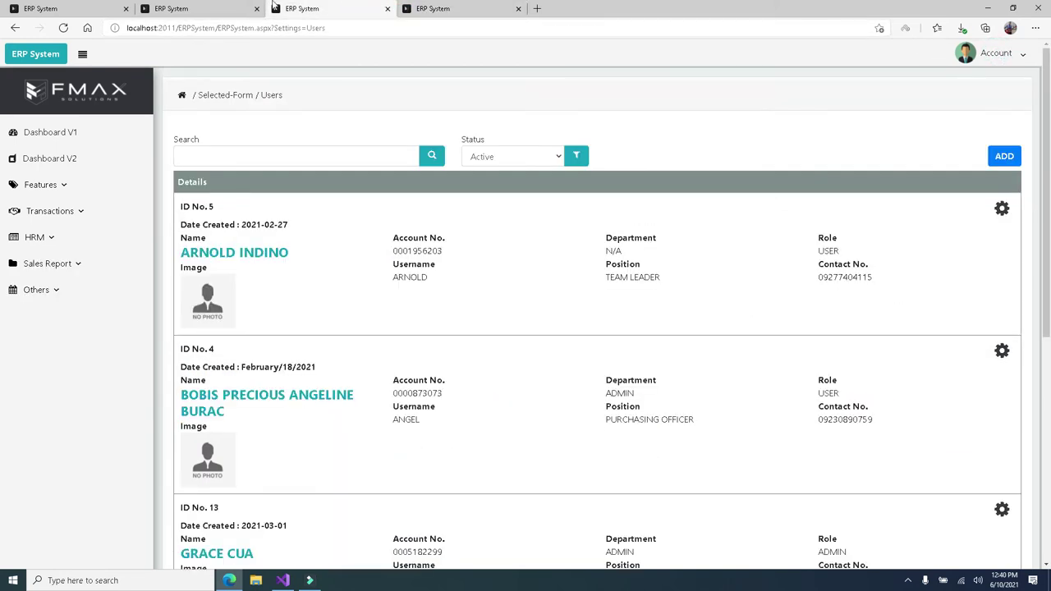
left_click(990, 55)
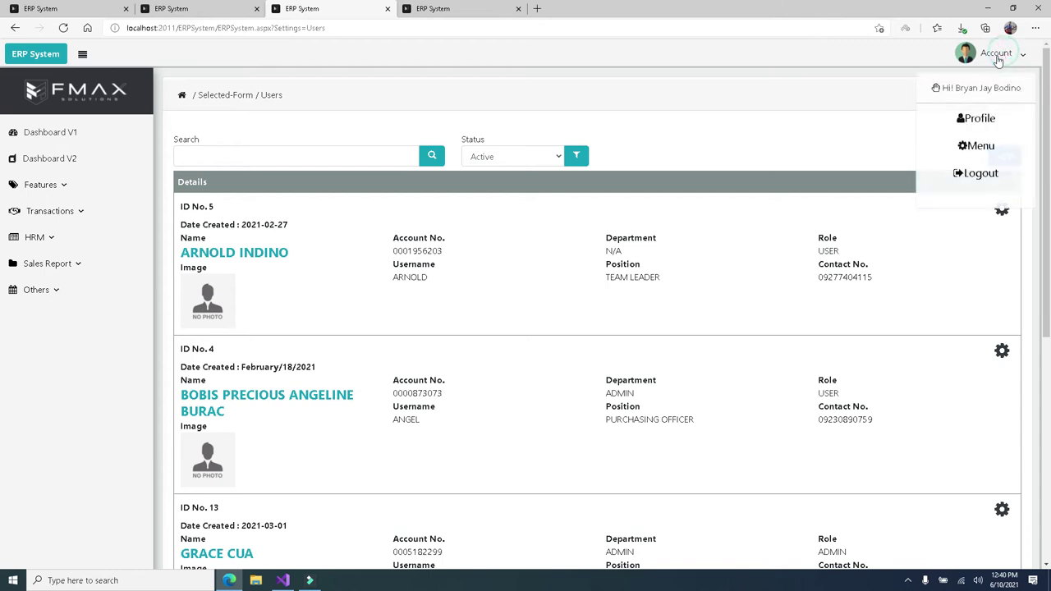
left_click(980, 118)
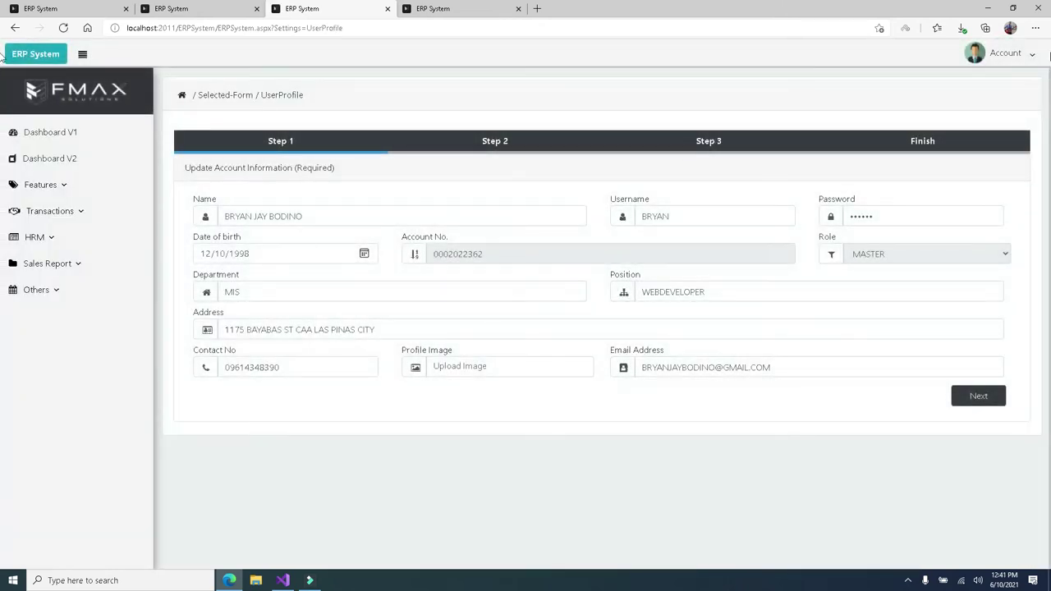
- Open the weekly schedule page from the account's user menu
left_click(1012, 53)
left_click(977, 146)
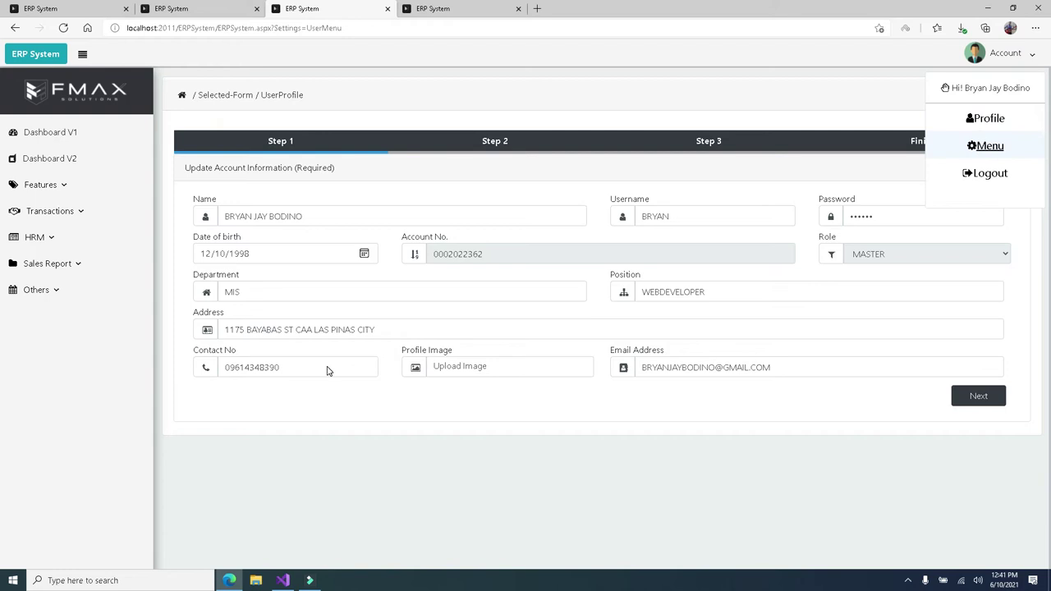
left_click(263, 167)
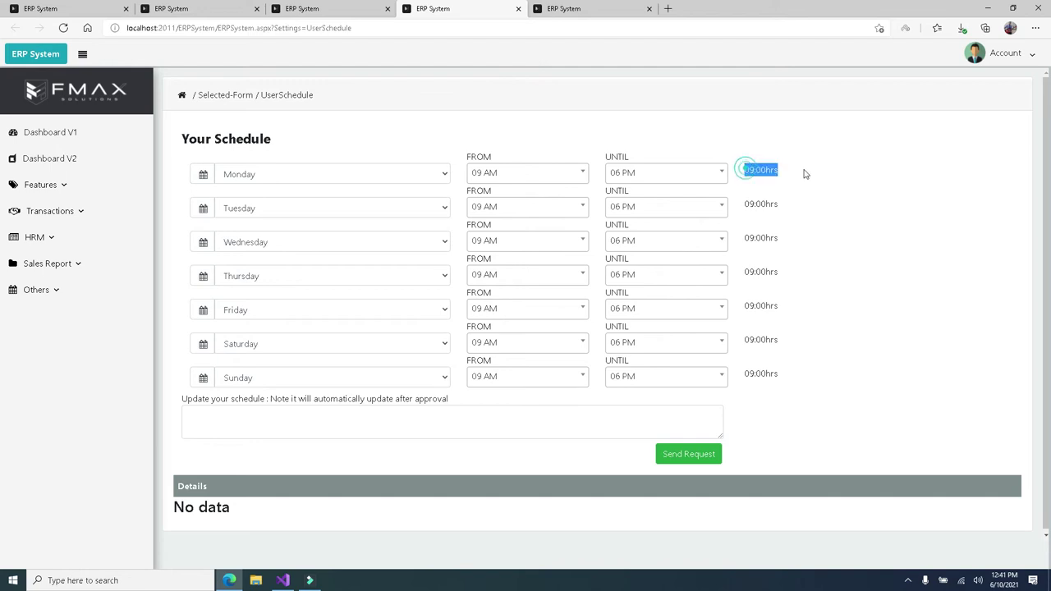
- Set Monday's schedule from 07:45 AM until 07:30 PM and start the schedule update note
left_click(519, 178)
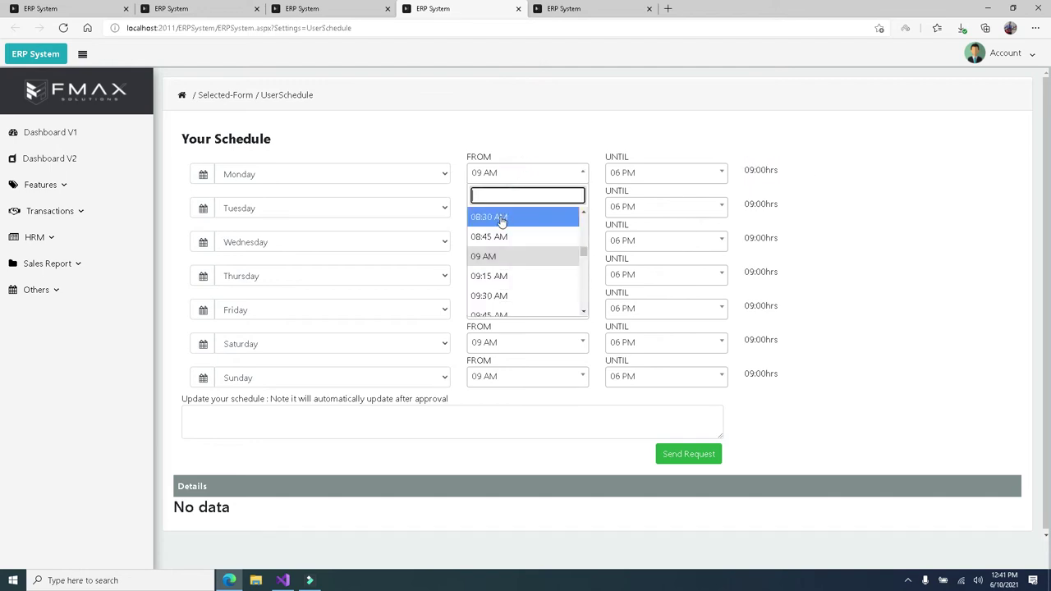
scroll(502, 227, "up", 2)
left_click(500, 224)
left_click(629, 174)
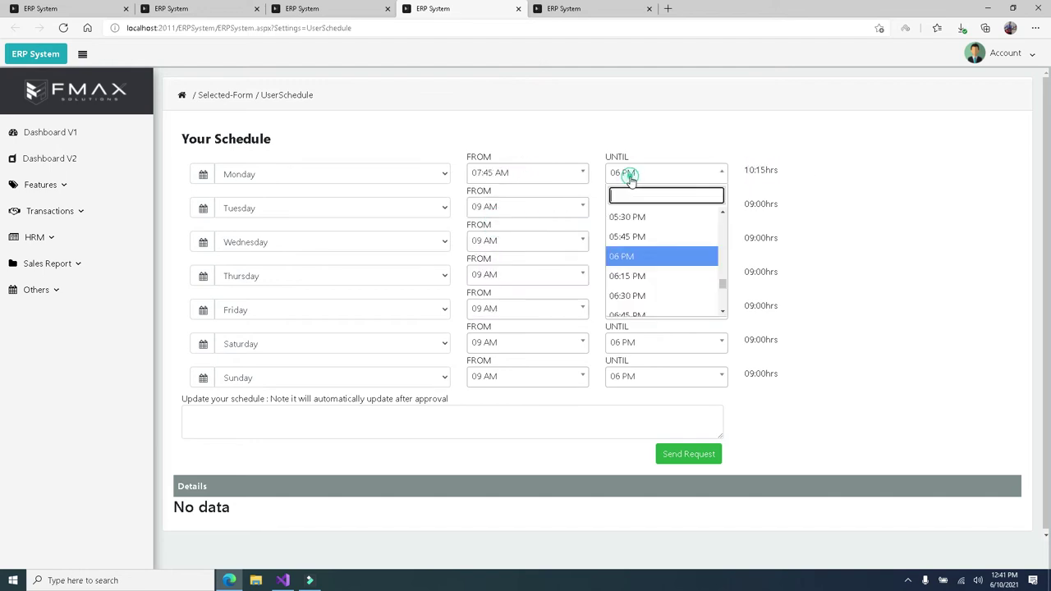
scroll(636, 244, "down", 1)
scroll(645, 287, "down", 1)
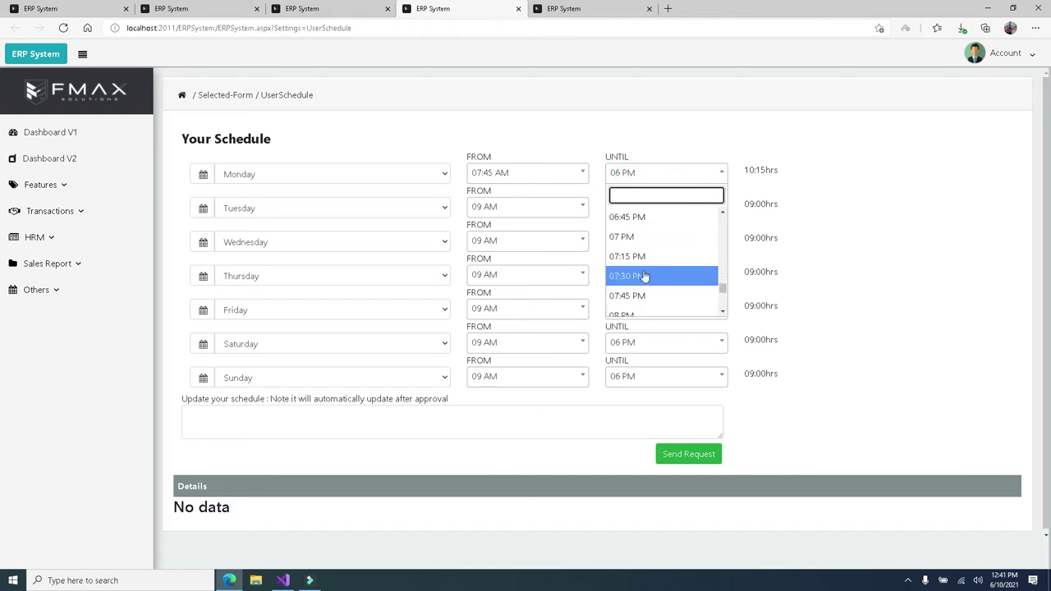
left_click(645, 277)
left_click(681, 173)
key("Up")
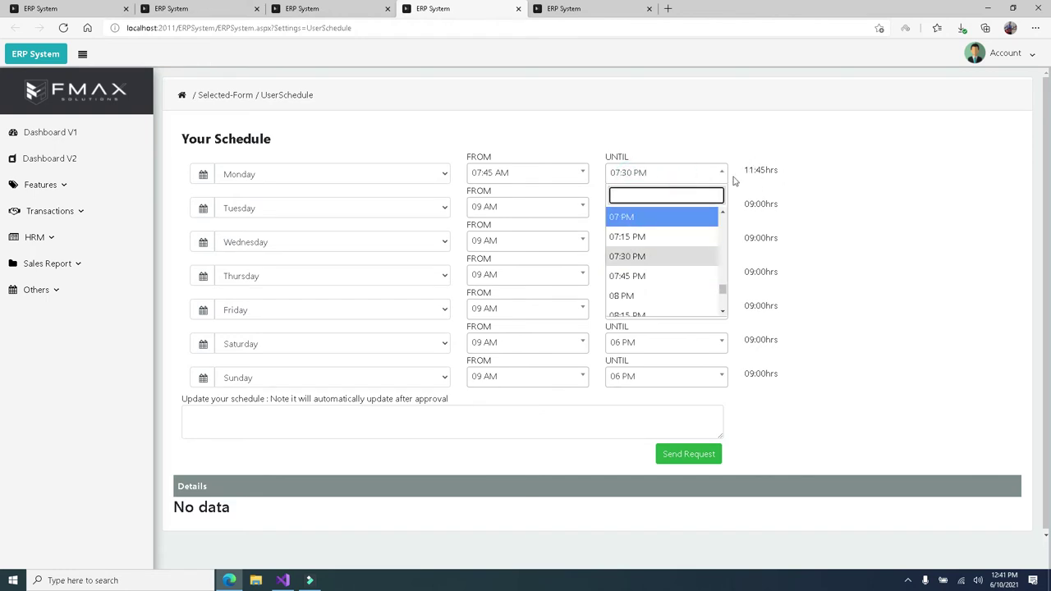
left_click(327, 425)
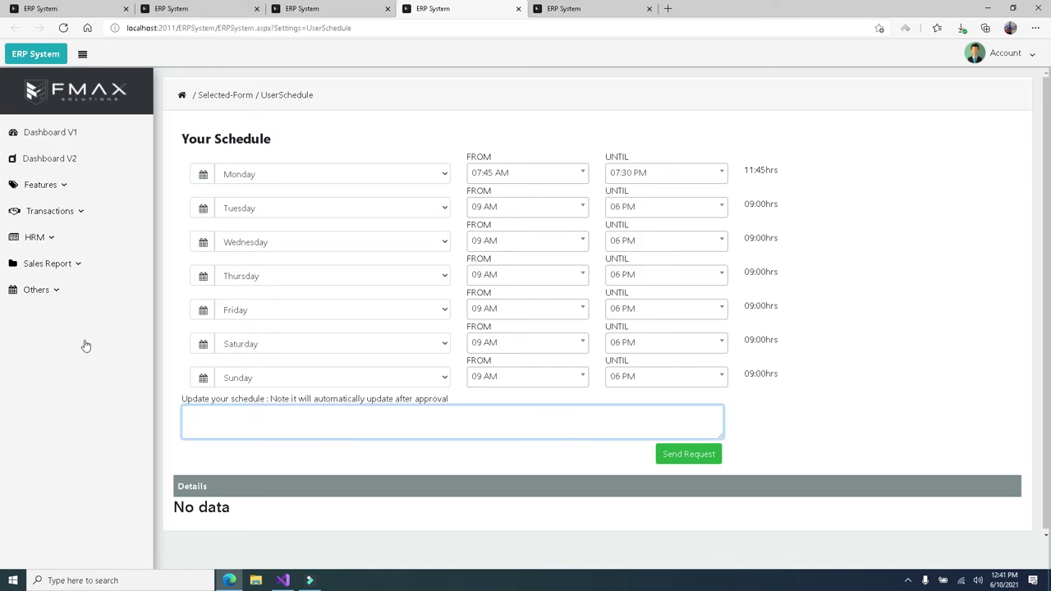
- Return to the daily time records and go to the last entry on page 2 of the list
left_click(353, 10)
left_click(573, 10)
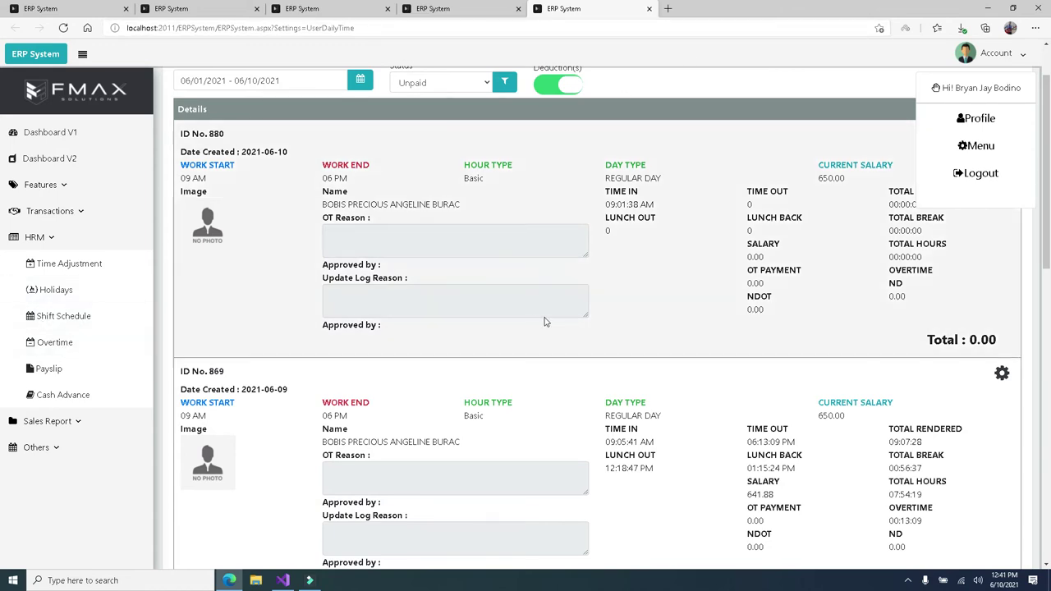
scroll(826, 411, "down", 10)
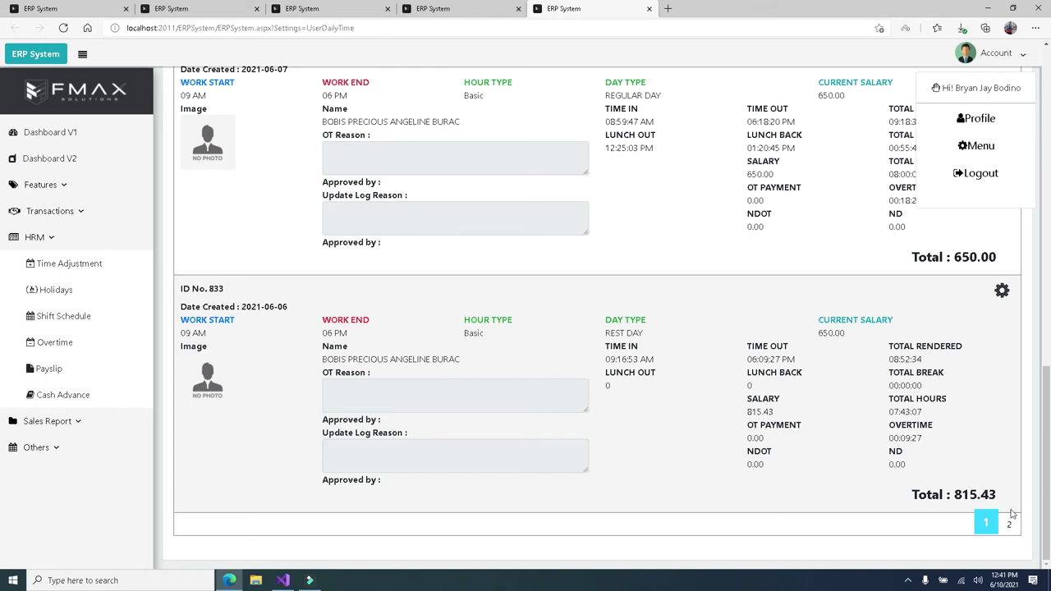
left_click(1010, 523)
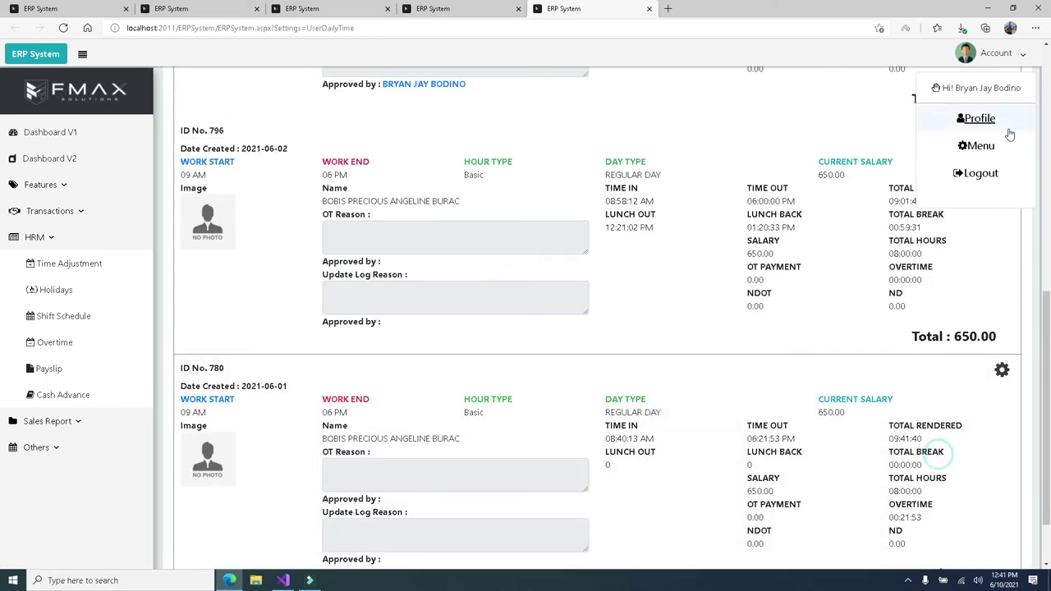
scroll(937, 308, "down", 2)
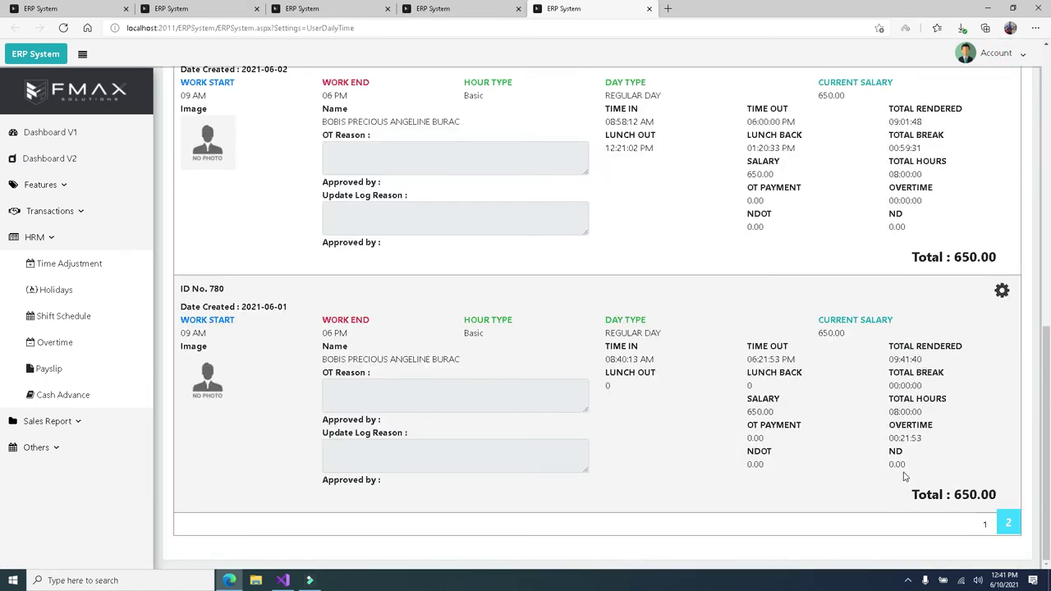
- File overtime for the daily time record created on 2021-06-01
left_click_drag(904, 437, 946, 436)
left_click(1003, 291)
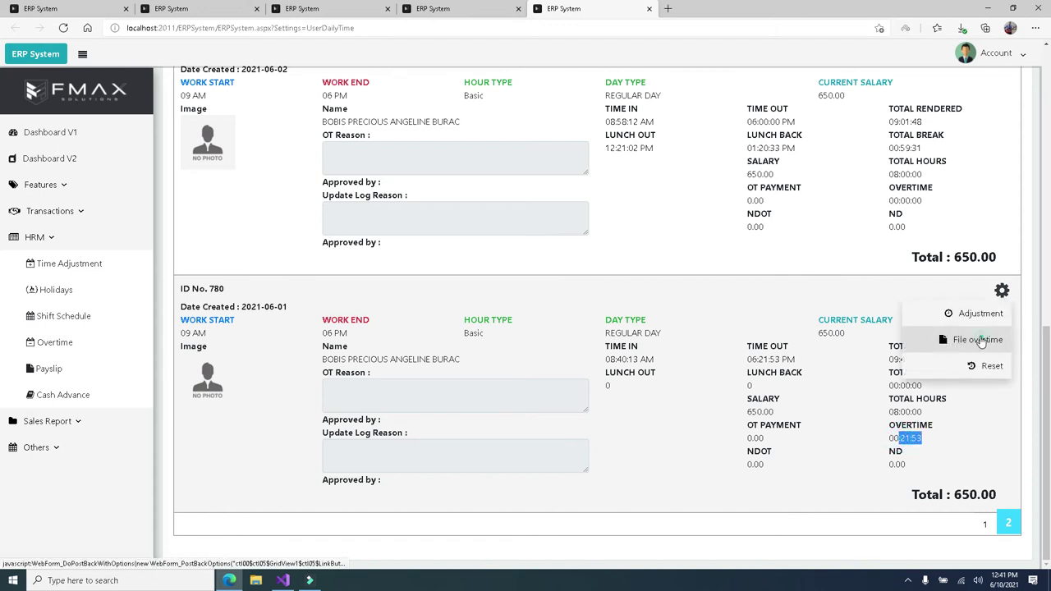
left_click(980, 340)
left_click(493, 214)
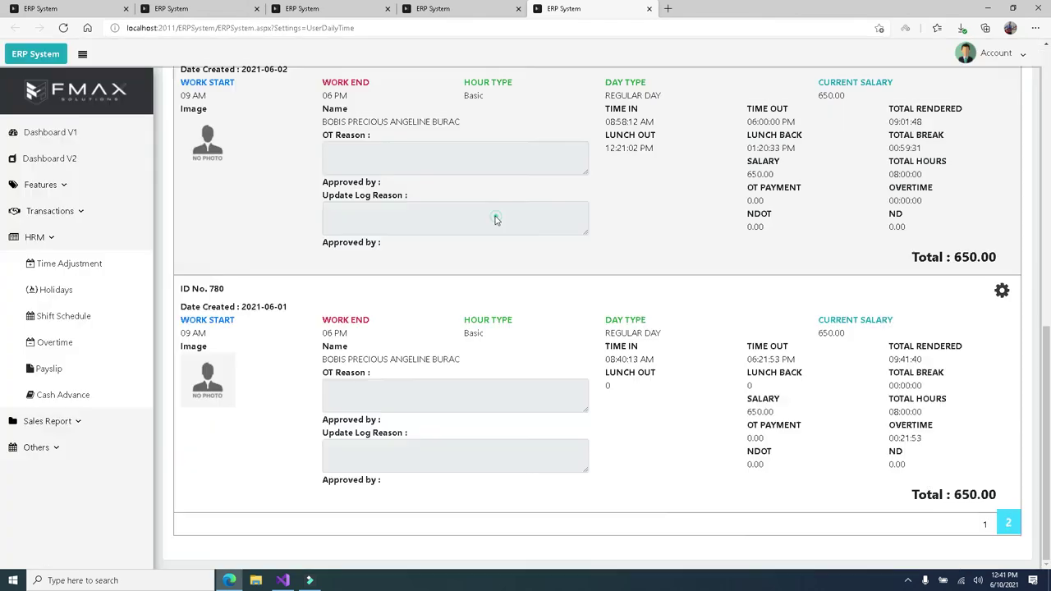
- Examine the overtime, OT payment, NDOT and ND figures of the 2021-06-01 time record
triple_click(901, 438)
double_click(755, 438)
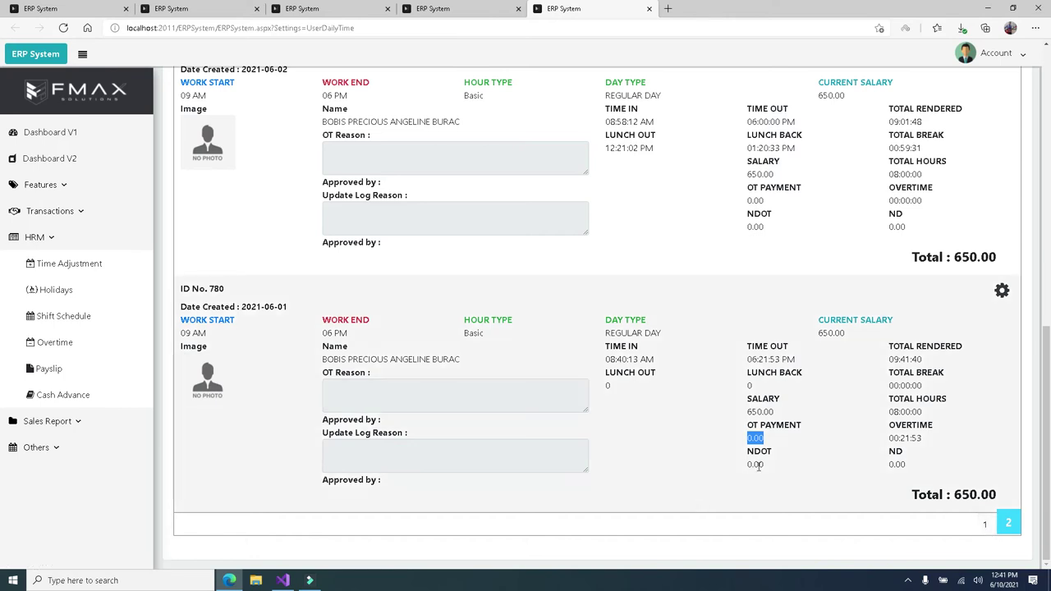
left_click_drag(910, 465, 930, 472)
left_click(807, 464)
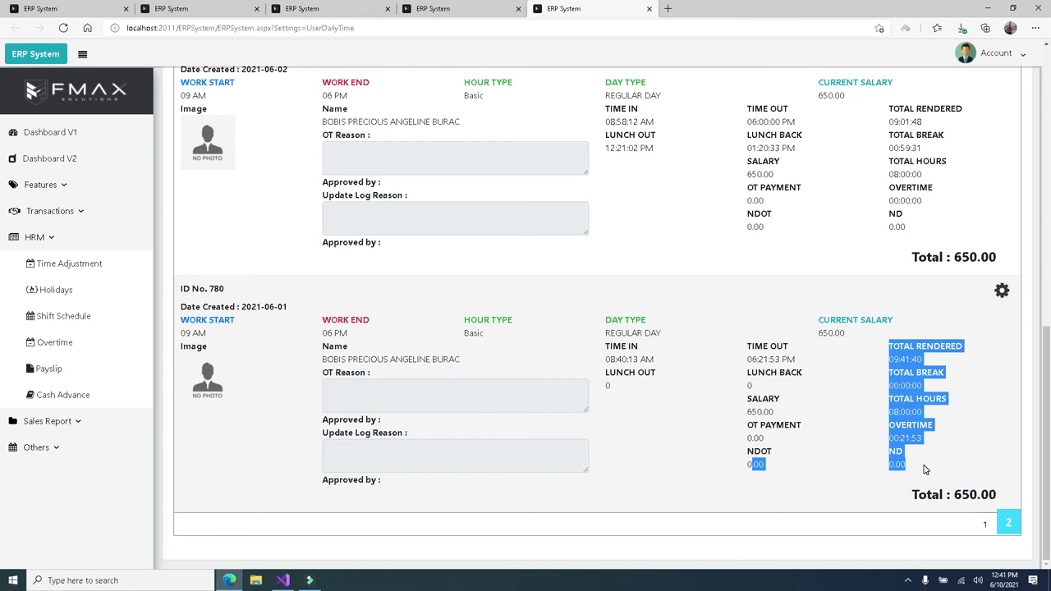
left_click(926, 470)
left_click_drag(924, 469, 748, 464)
left_click_drag(891, 469, 911, 469)
left_click(920, 467)
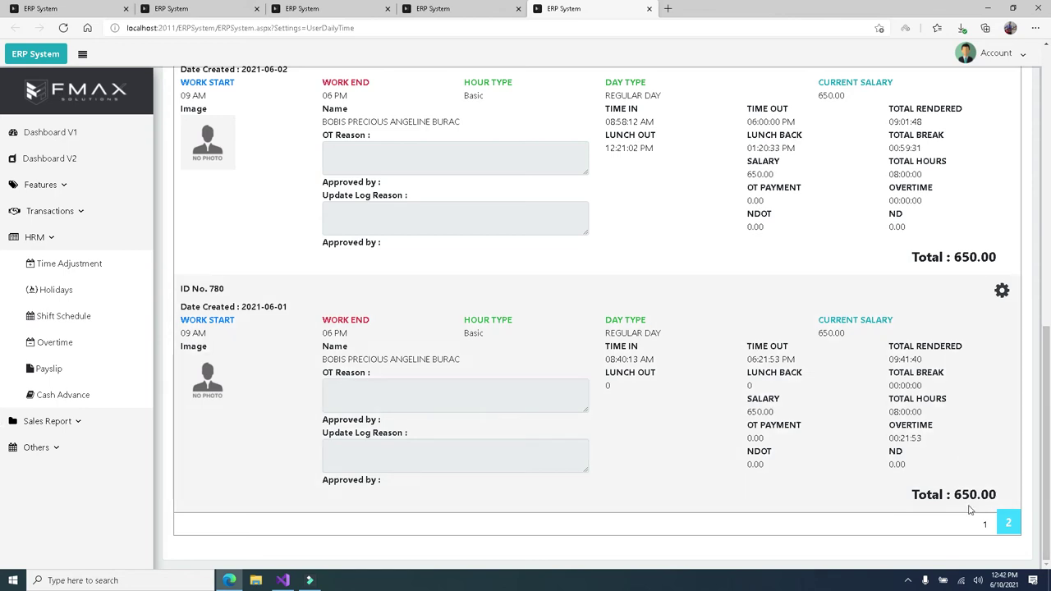
left_click_drag(743, 465, 782, 469)
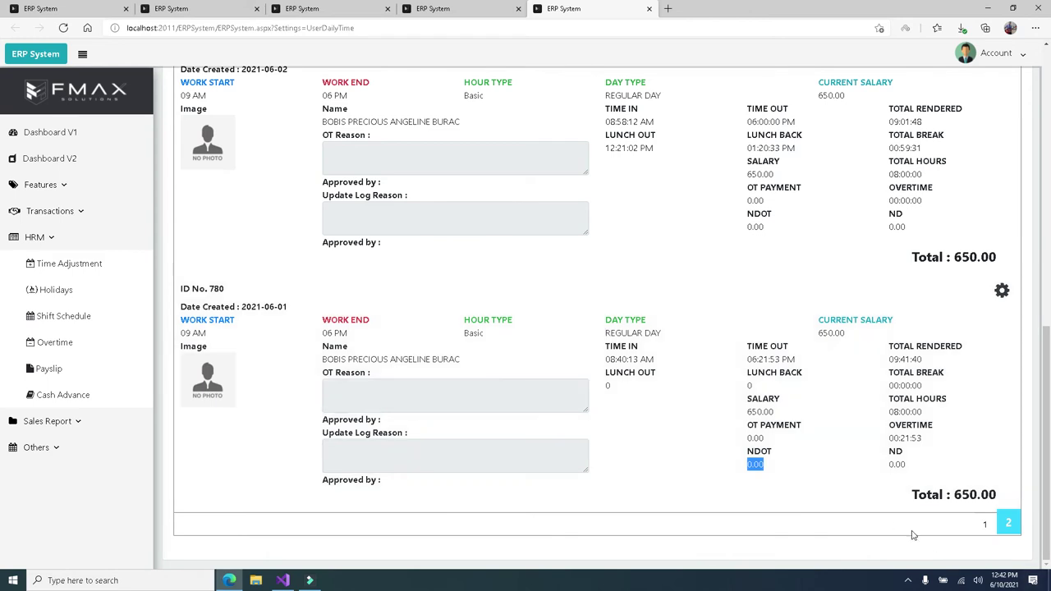
left_click(745, 464)
double_click(749, 438)
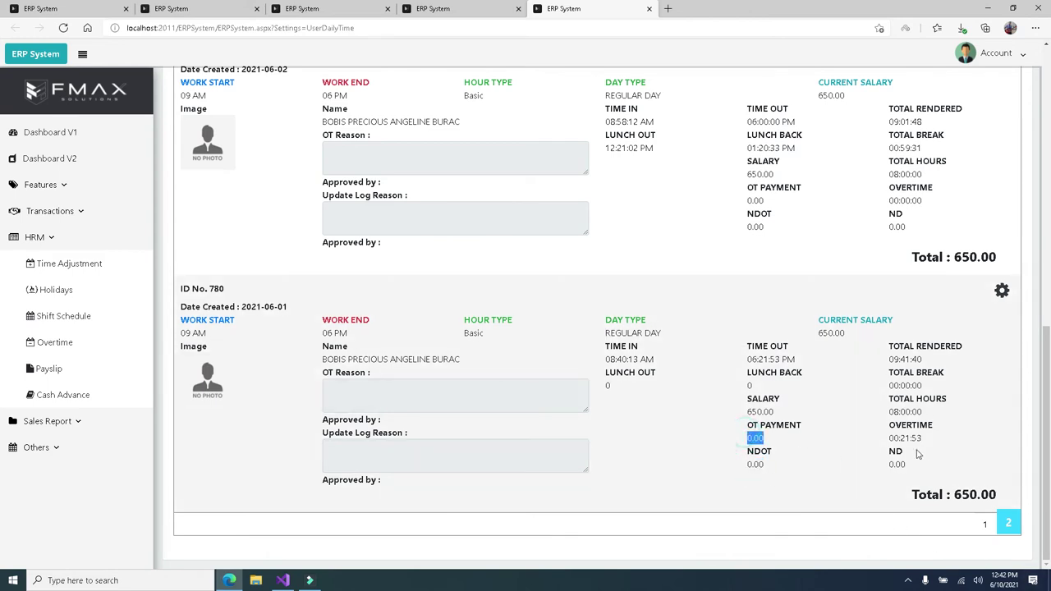
double_click(897, 465)
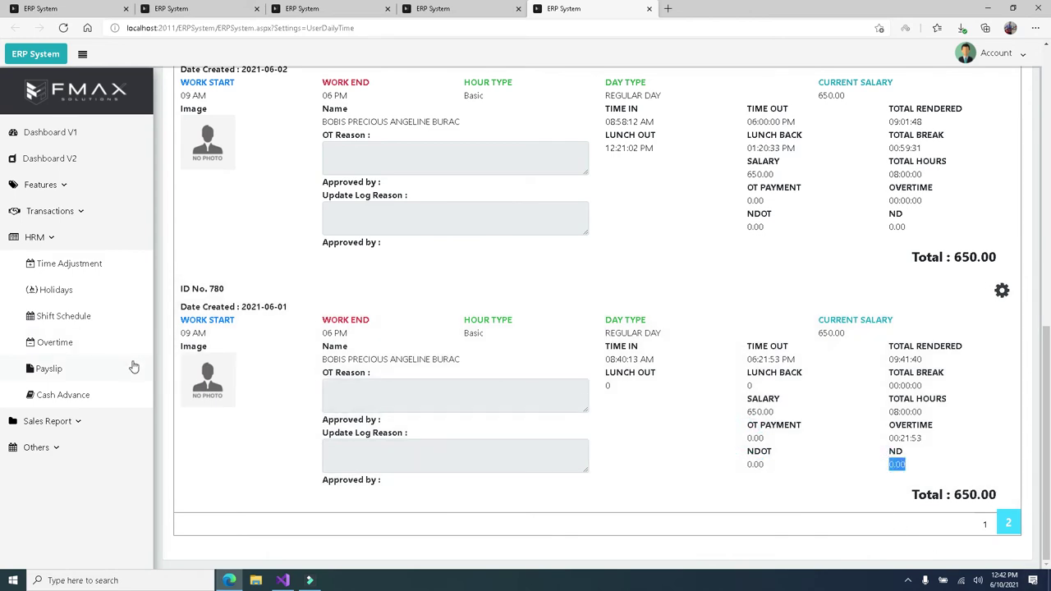
- Open the Cash Advance page and look through the unpaid cash advances
left_click(60, 396)
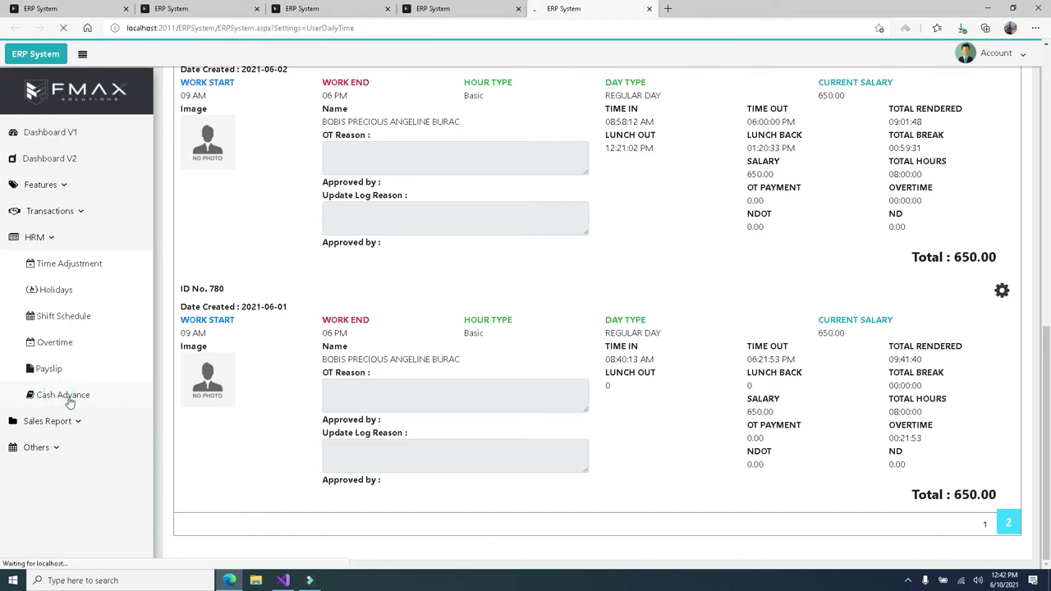
scroll(340, 361, "down", 2)
scroll(340, 345, "up", 2)
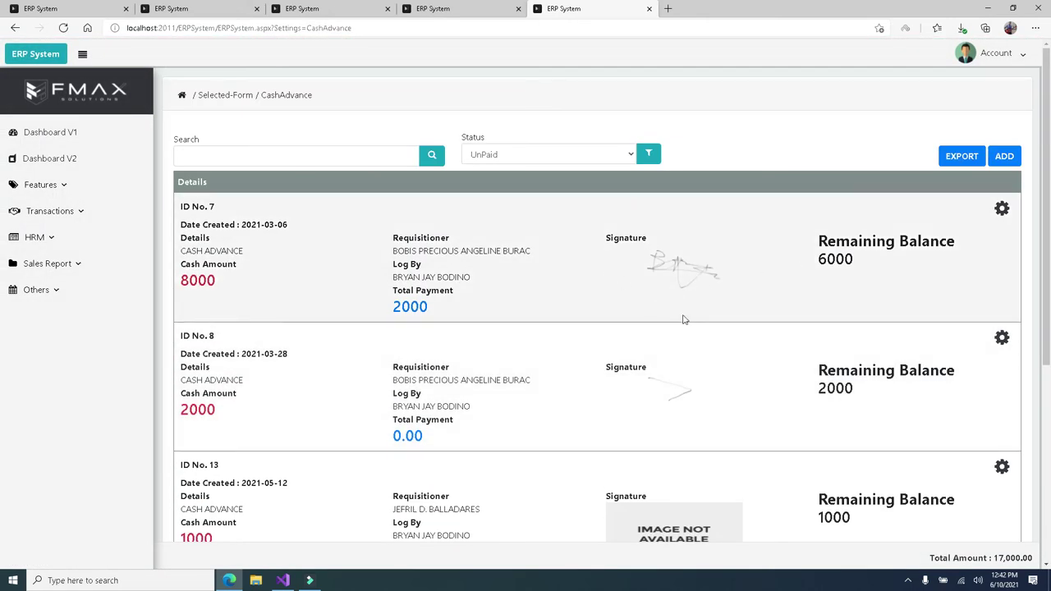
scroll(450, 241, "down", 2)
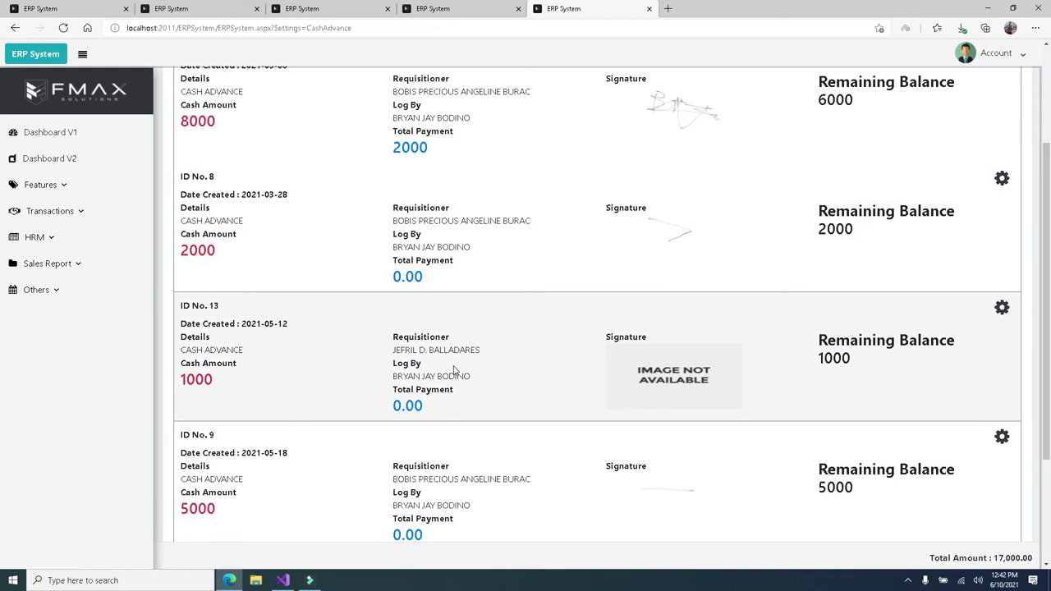
scroll(453, 370, "up", 1)
- Examine the requisitioner, cash amount, total payment and remaining balance of the cash advance created on 2021-03-06
left_click_drag(395, 173, 532, 172)
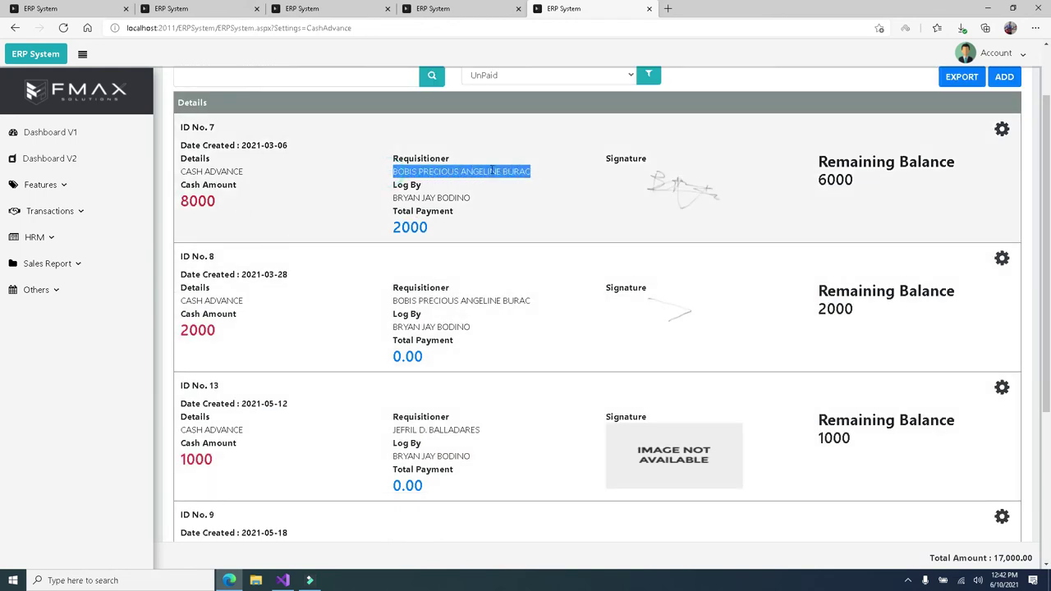
left_click_drag(189, 199, 231, 209)
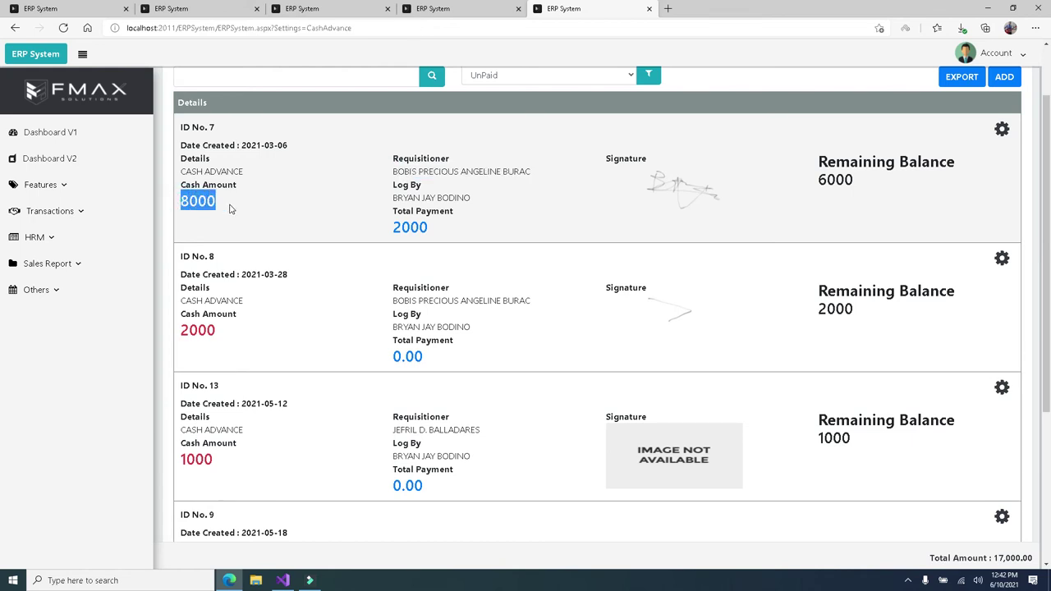
left_click_drag(391, 231, 430, 230)
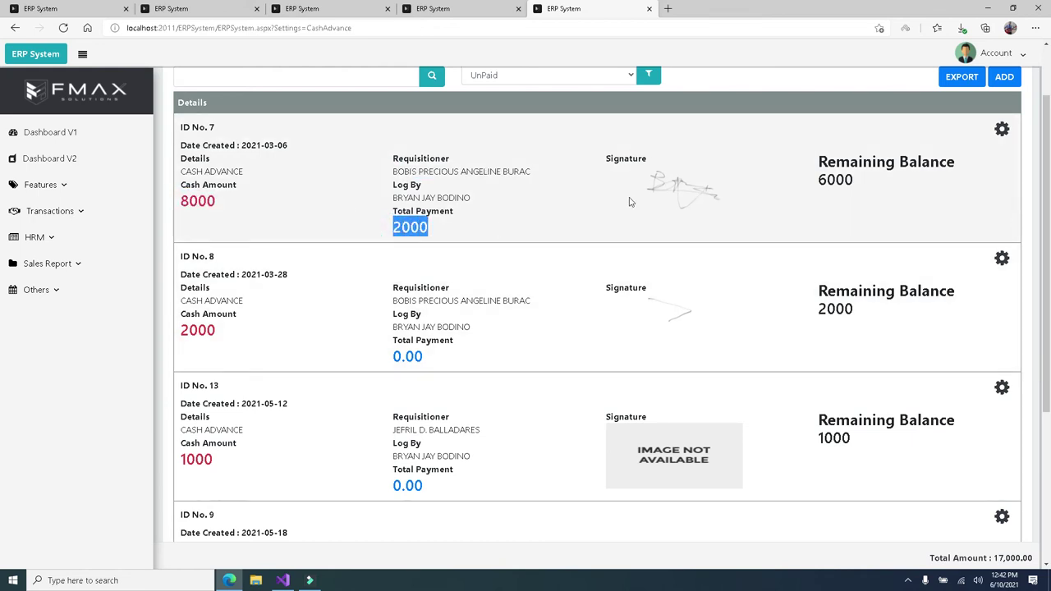
left_click_drag(822, 182, 864, 183)
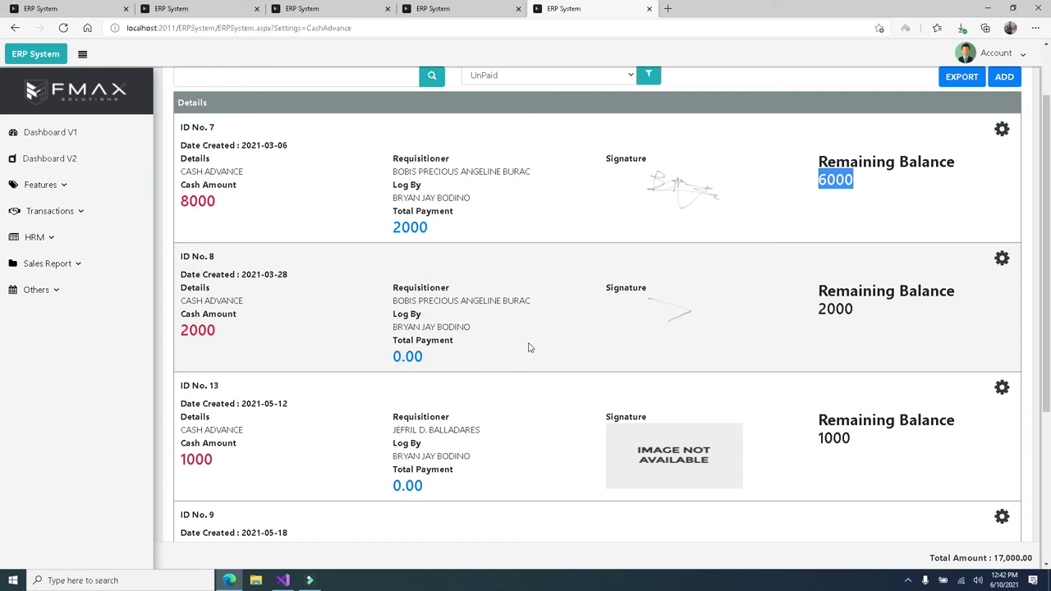
- Compare the remaining balances of the same employee's unpaid cash advances across the list
left_click(864, 304)
scroll(861, 315, "down", 1)
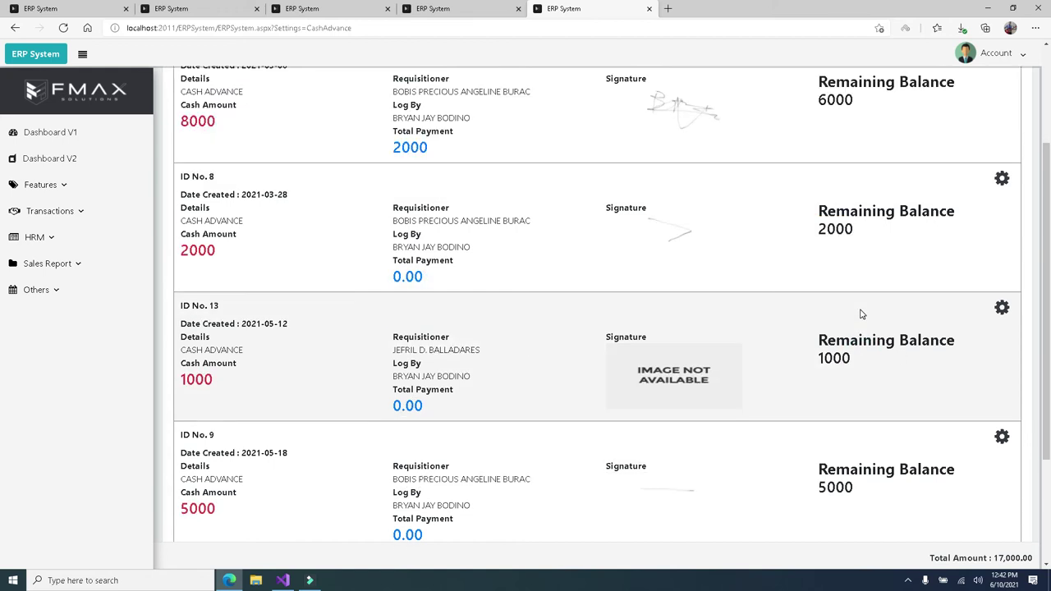
scroll(838, 310, "up", 1)
scroll(838, 309, "down", 3)
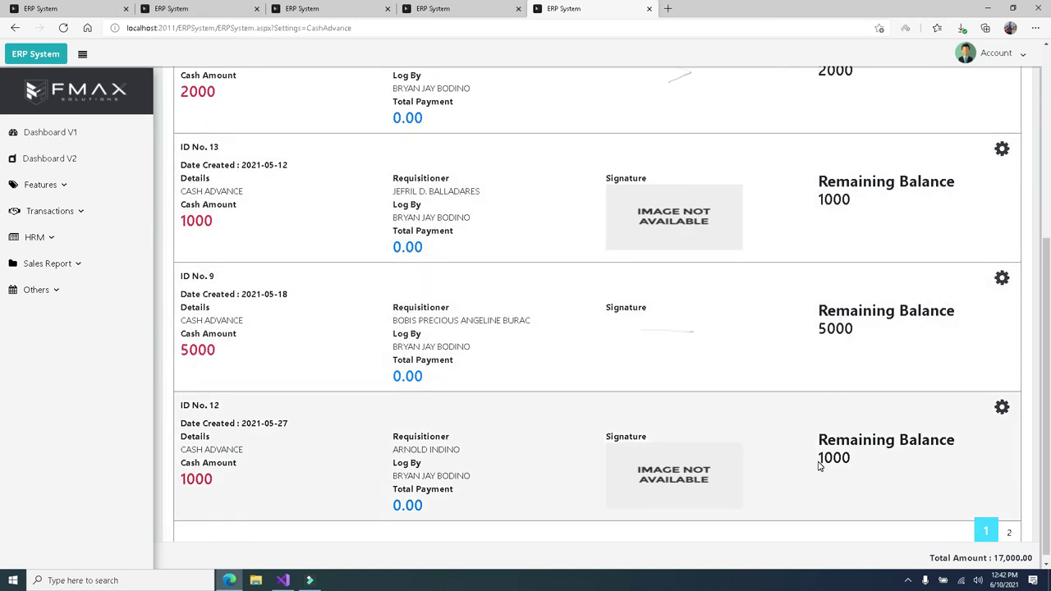
left_click_drag(819, 329, 875, 333)
scroll(873, 334, "up", 3)
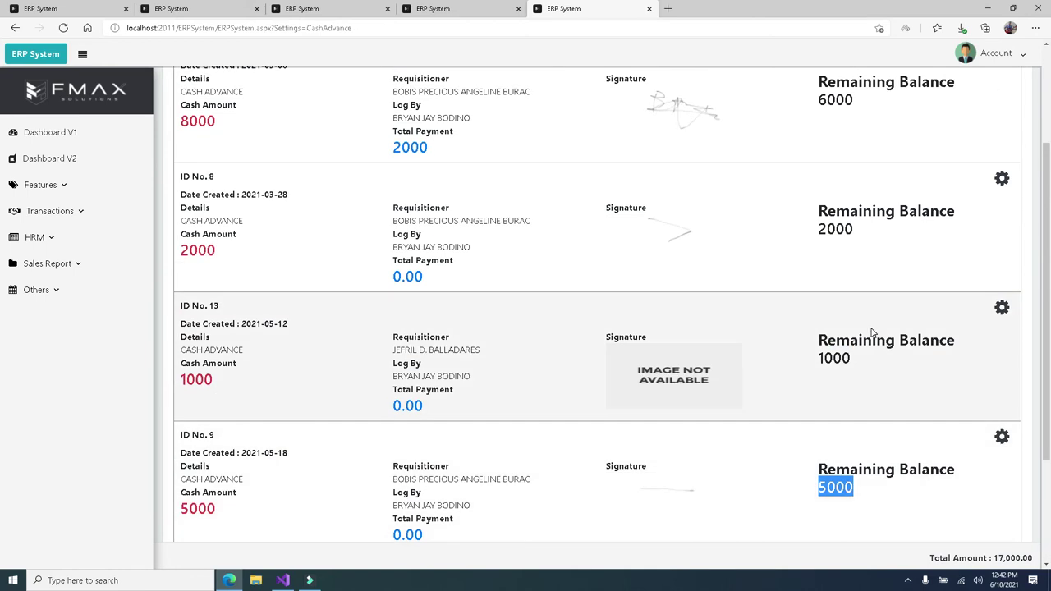
left_click_drag(819, 179, 867, 186)
left_click(820, 315)
left_click_drag(820, 315, 856, 317)
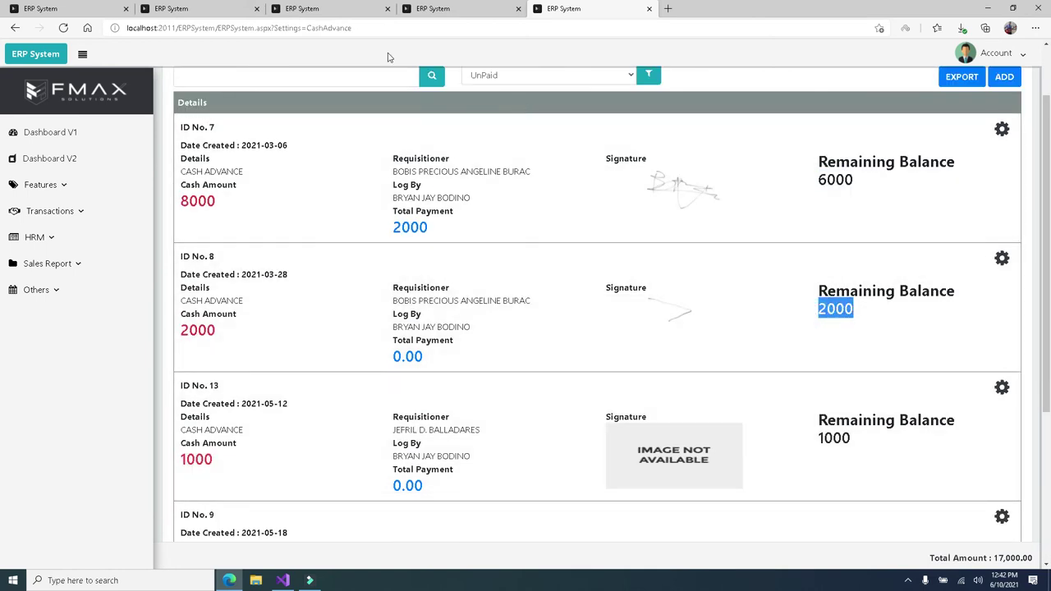
- Switch to the browser tab with the weekly schedule and open the Payslip page there
left_click(304, 8)
left_click(432, 9)
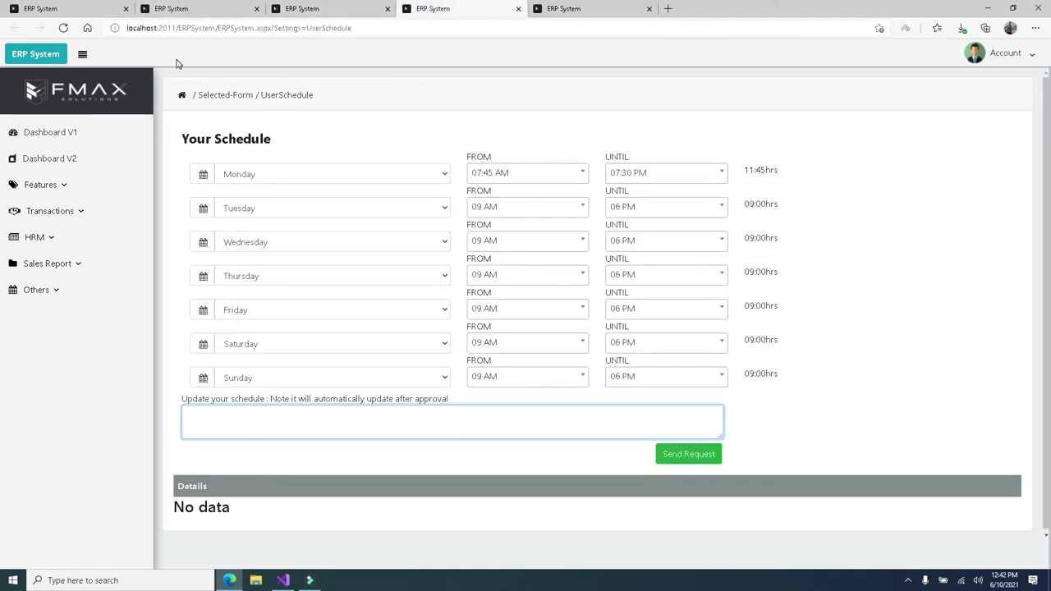
left_click(26, 292)
left_click(35, 238)
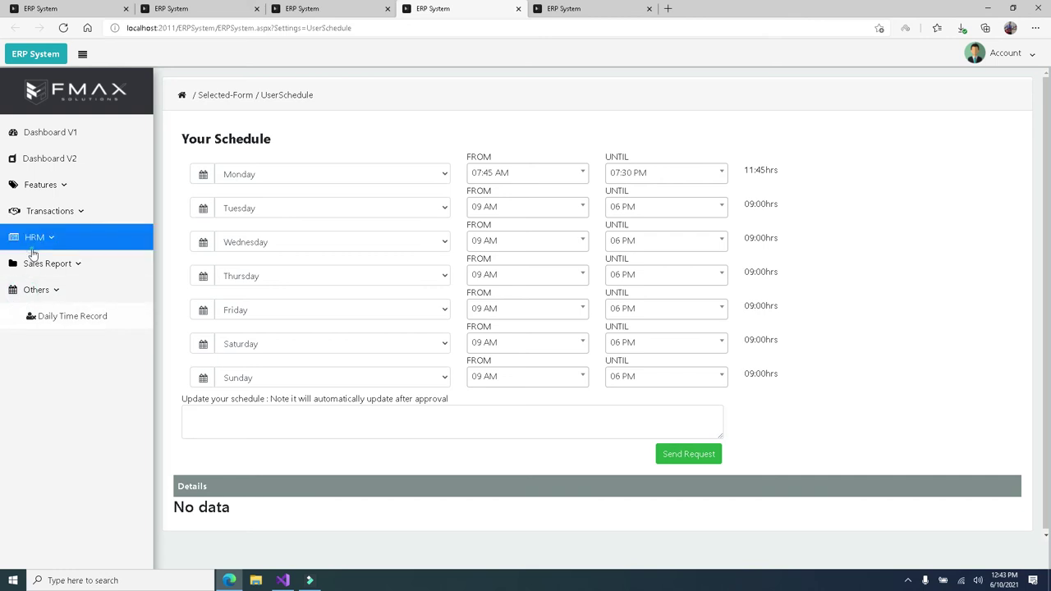
left_click(49, 368)
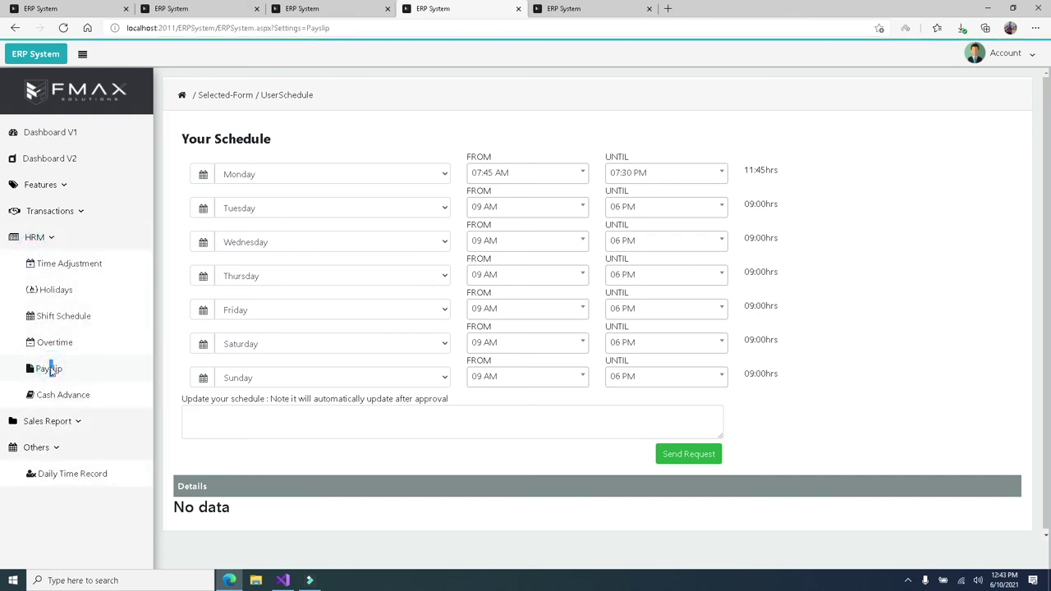
- Choose the second employee in the list for the payslip and enable government deductions
left_click(307, 159)
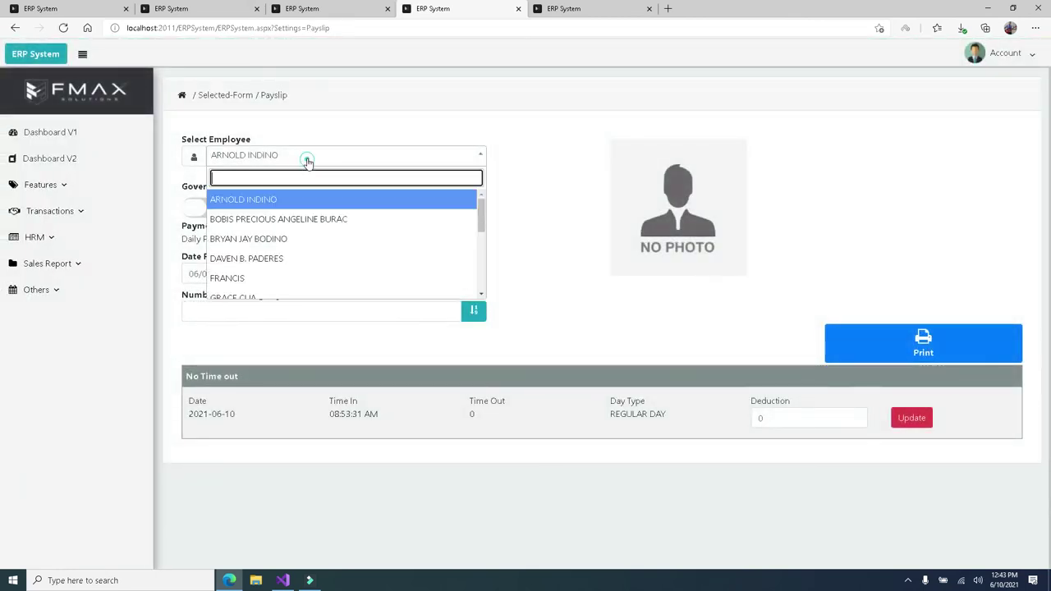
left_click(304, 220)
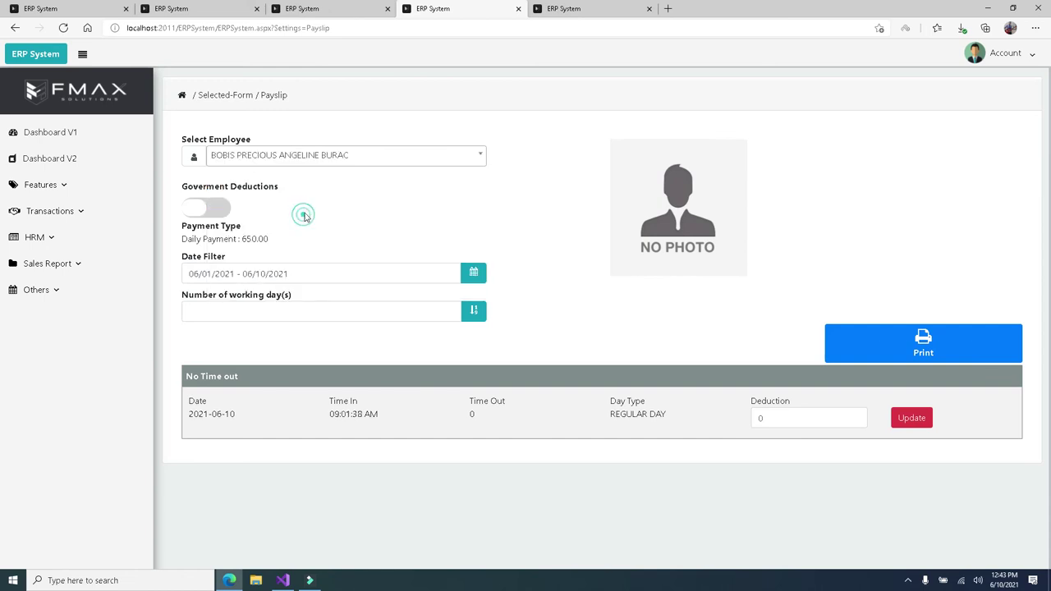
left_click(232, 211)
- Set the payslip's date filter to 04/01/2021 - 04/15/2021
left_click(258, 275)
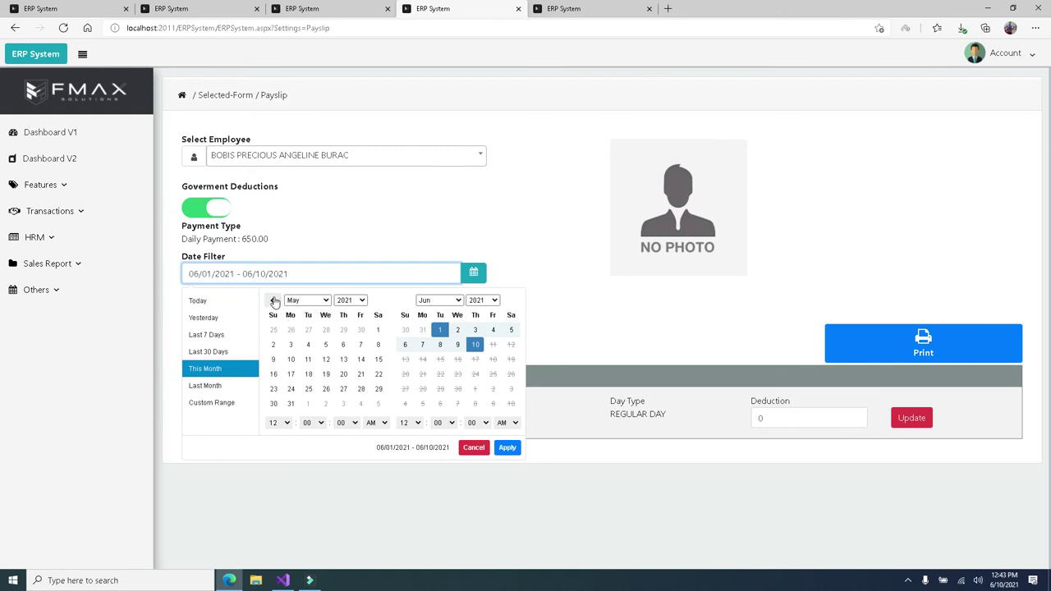
left_click(273, 301)
left_click(344, 330)
left_click(343, 359)
left_click(506, 447)
- Set the number of working days to 12 and generate the printable payslip
left_click(354, 312)
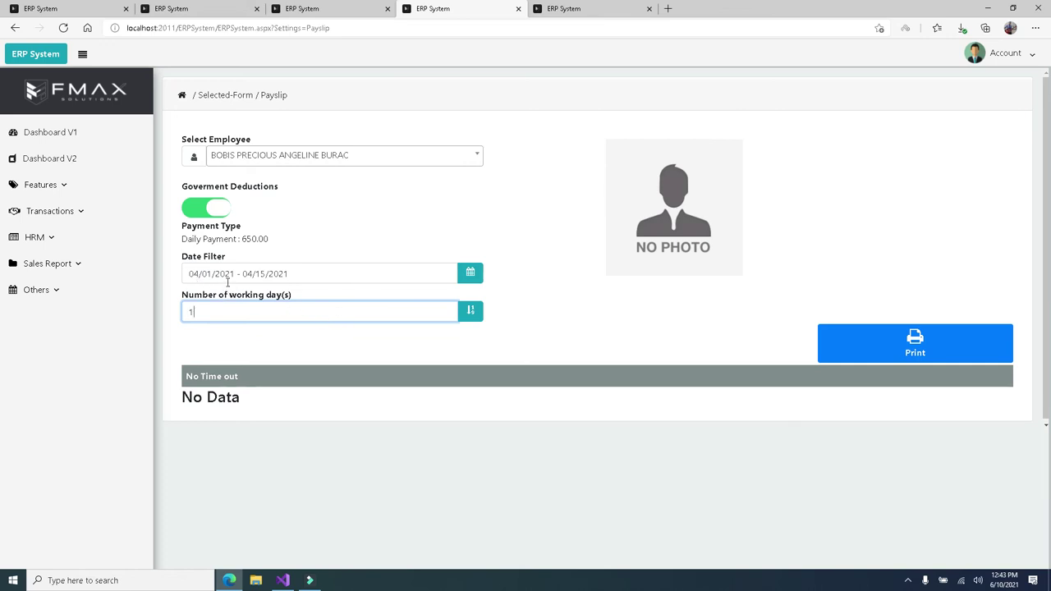
type("12")
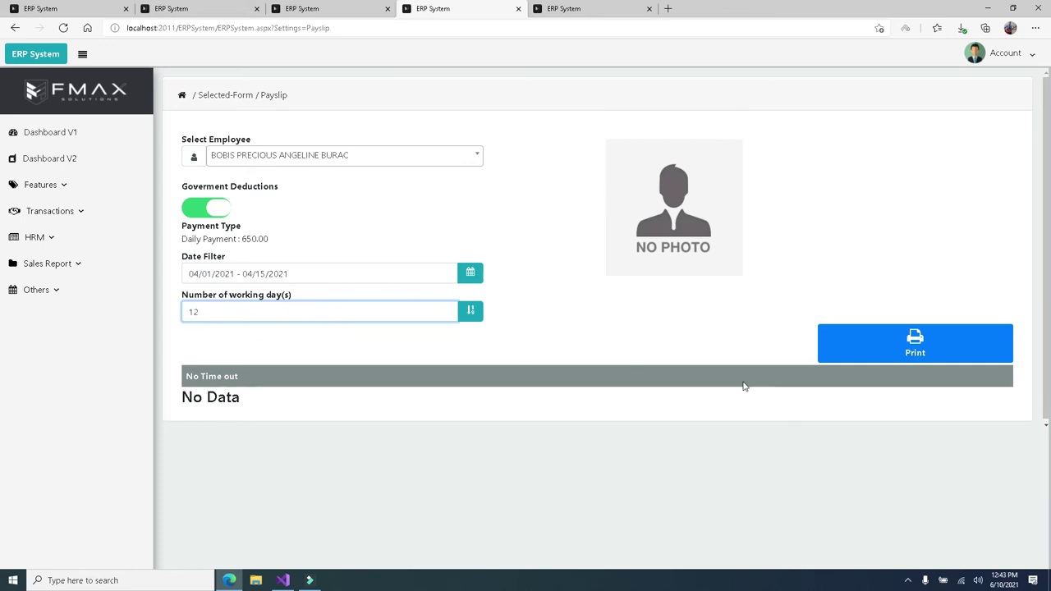
left_click(868, 359)
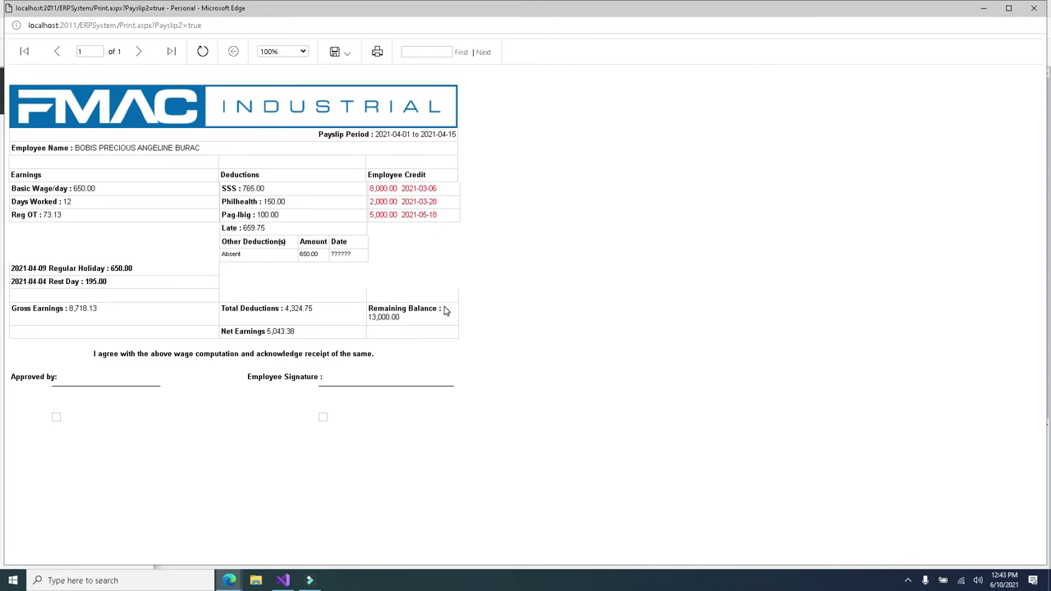
- Review the payslip's employee credits, absence deduction, net earnings, remaining balance, gross earnings and regular holiday pay
left_click_drag(371, 188, 451, 207)
left_click(456, 212)
left_click_drag(220, 255, 255, 262)
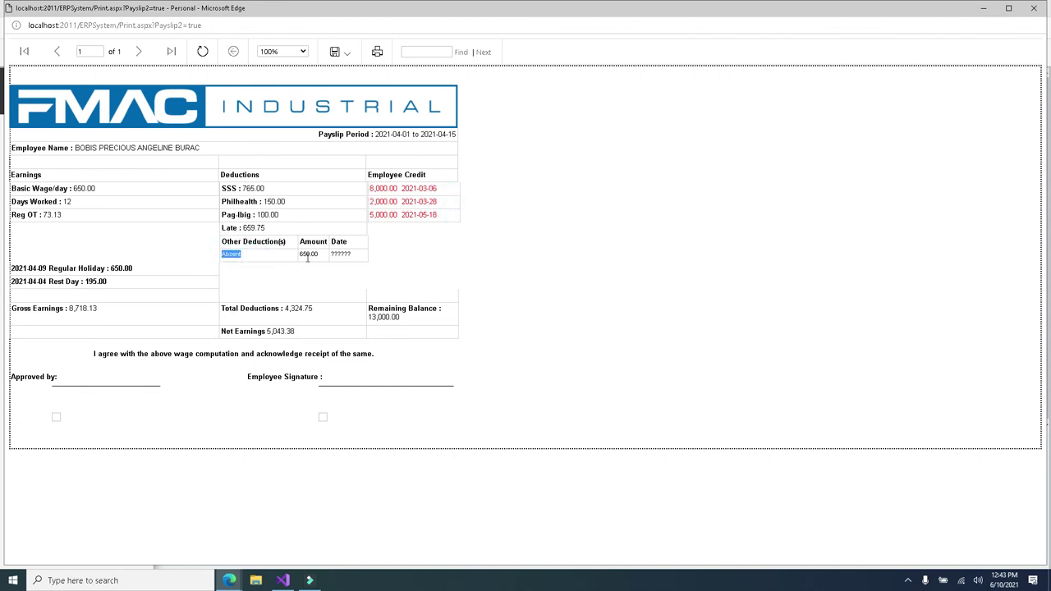
left_click_drag(330, 258, 359, 263)
left_click(321, 261)
double_click(304, 256)
double_click(277, 332)
left_click_drag(406, 320, 369, 319)
double_click(108, 309)
left_click_drag(135, 269, 108, 269)
- Capture the payslip with the Snipping Tool and return to the Payslip page
left_click(164, 580)
left_click(100, 414)
left_click(224, 436)
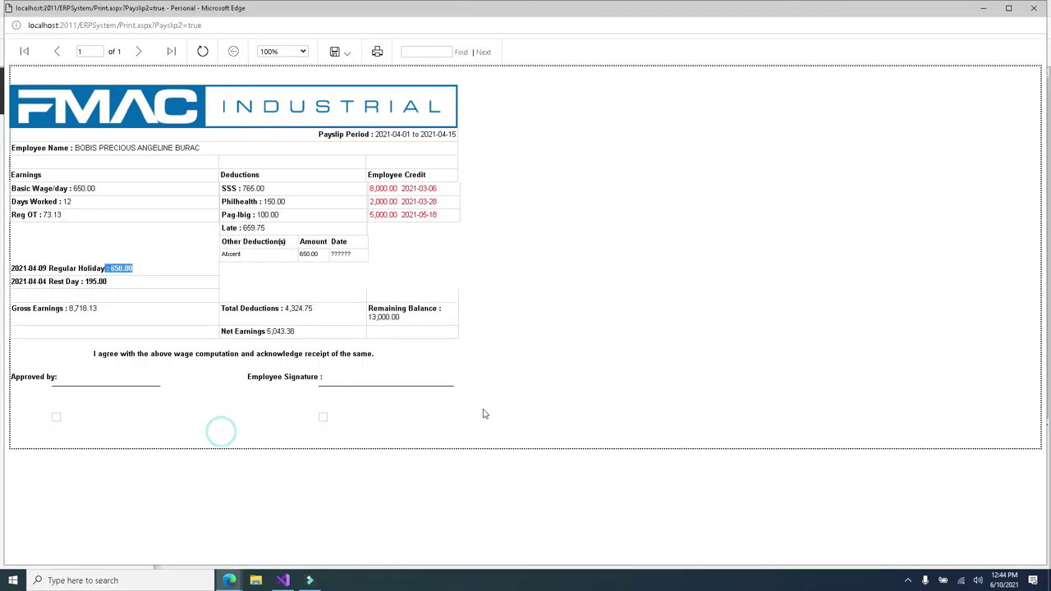
left_click_drag(520, 430, 2, 50)
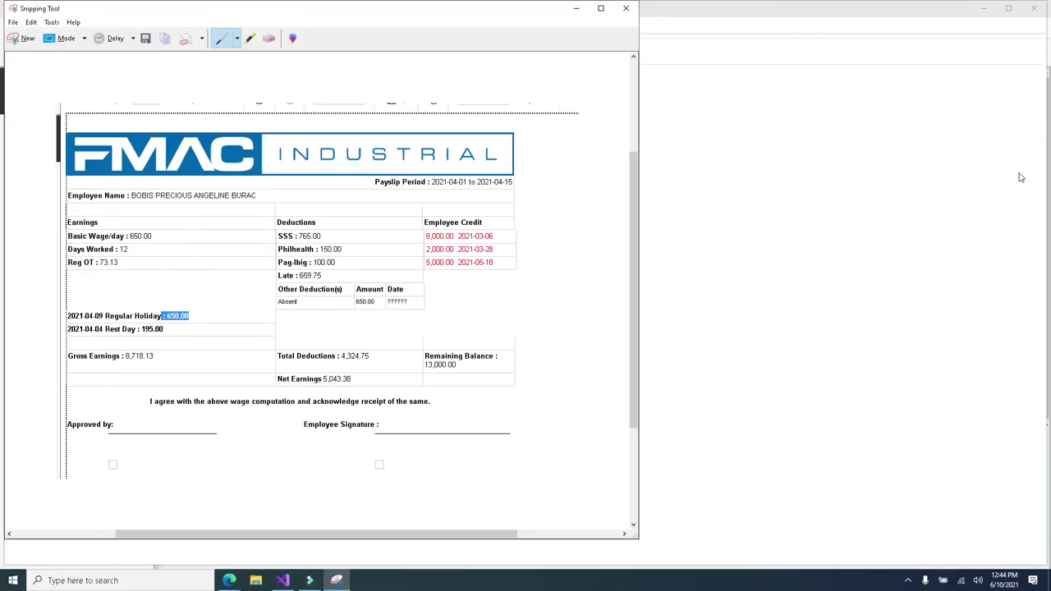
left_click(805, 15)
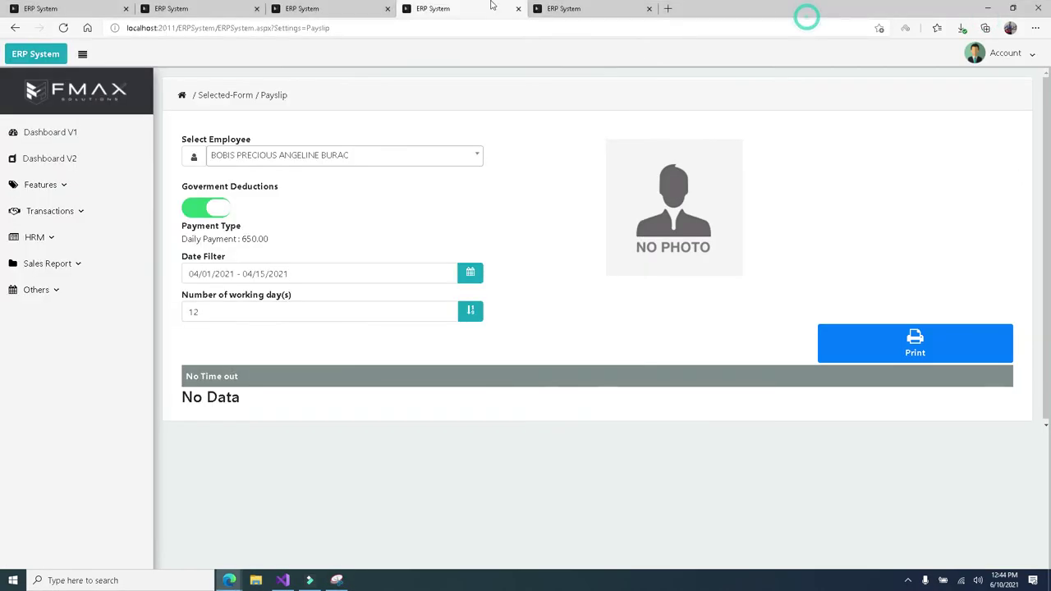
- Go to the Users list and open the daily time records of the active employee listed as Purchasing Officer
left_click(257, 14)
left_click(318, 8)
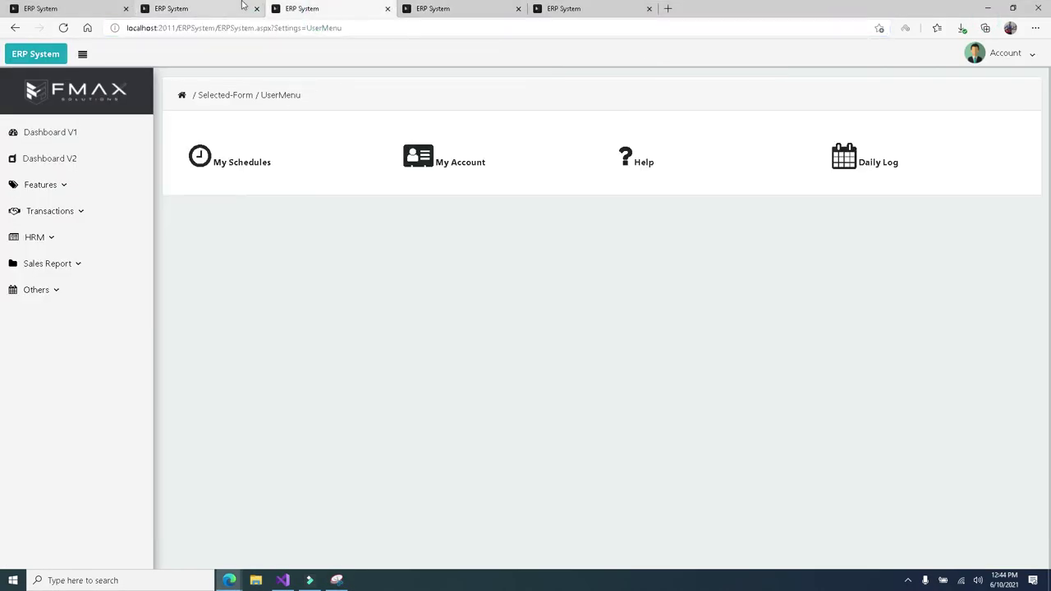
left_click(33, 7)
left_click(45, 212)
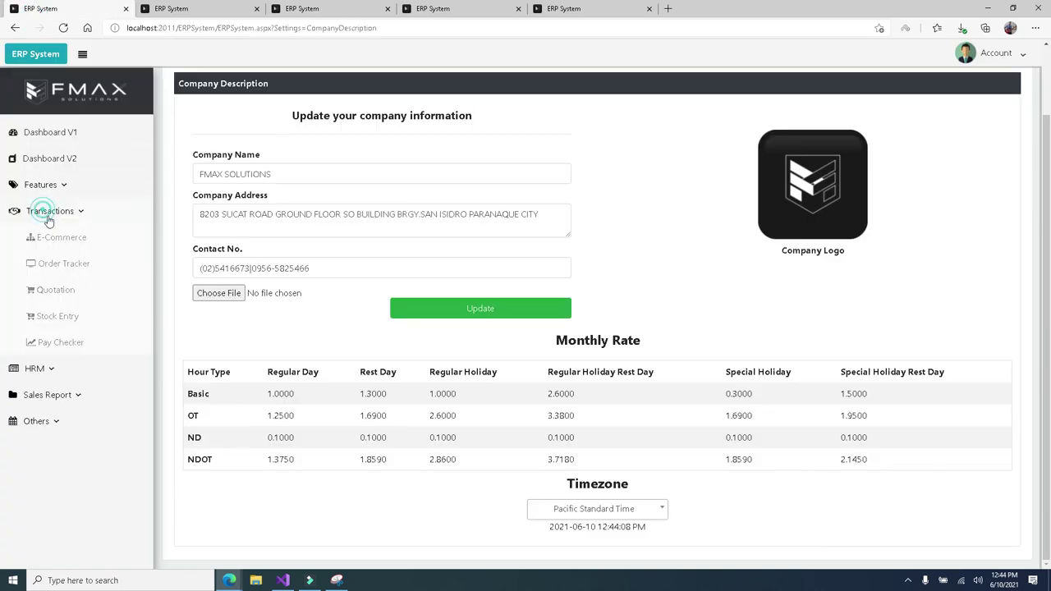
left_click(63, 186)
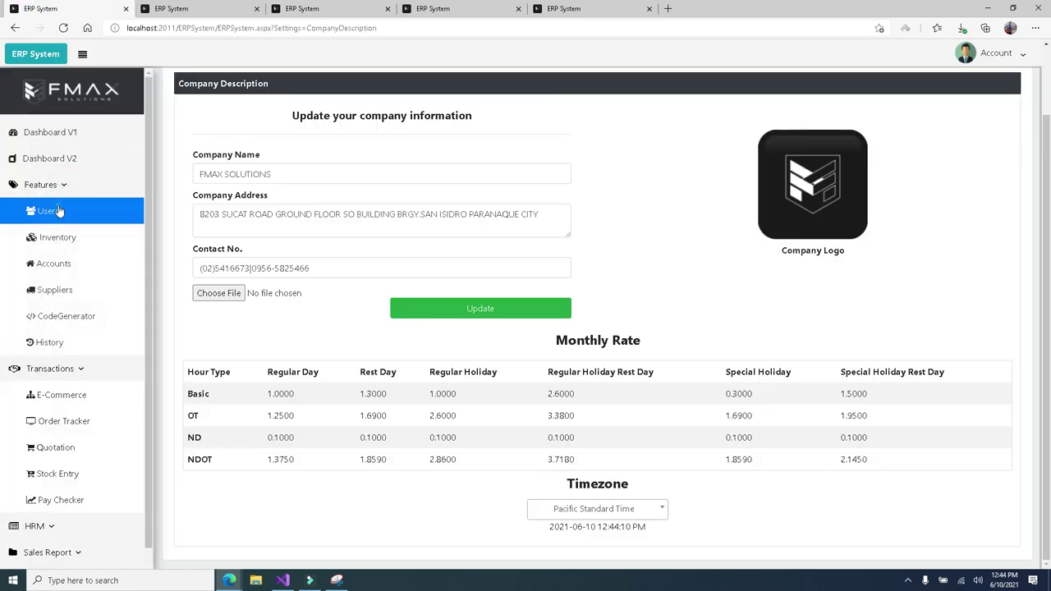
left_click(48, 211)
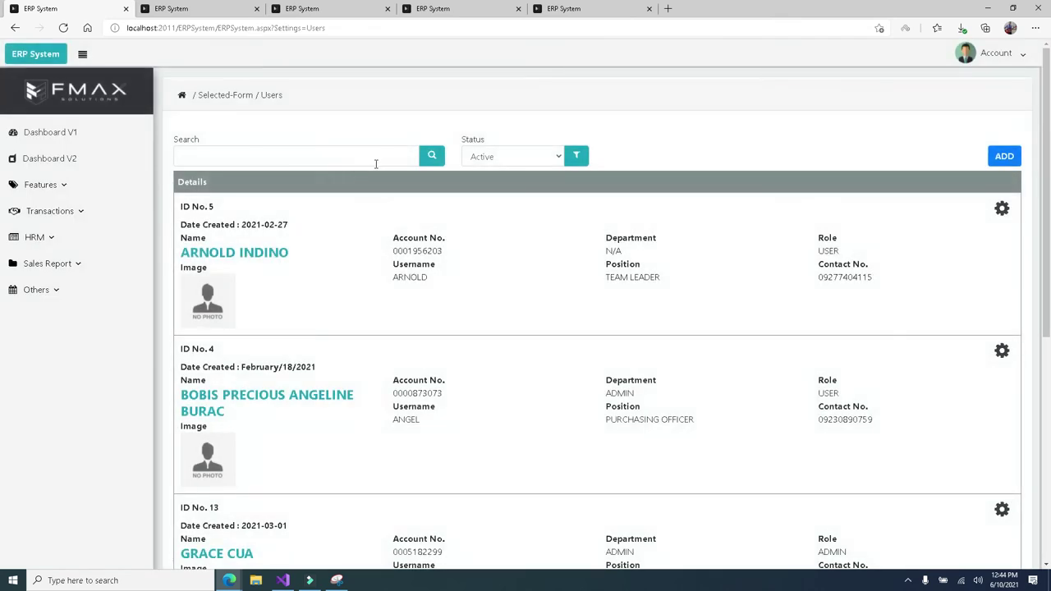
left_click(1001, 352)
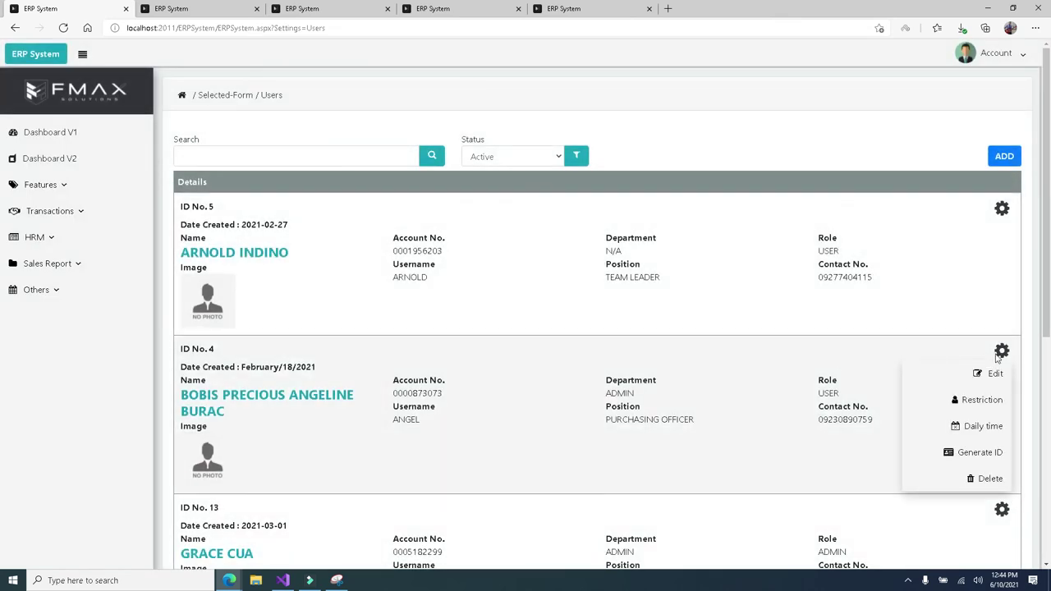
left_click(990, 429)
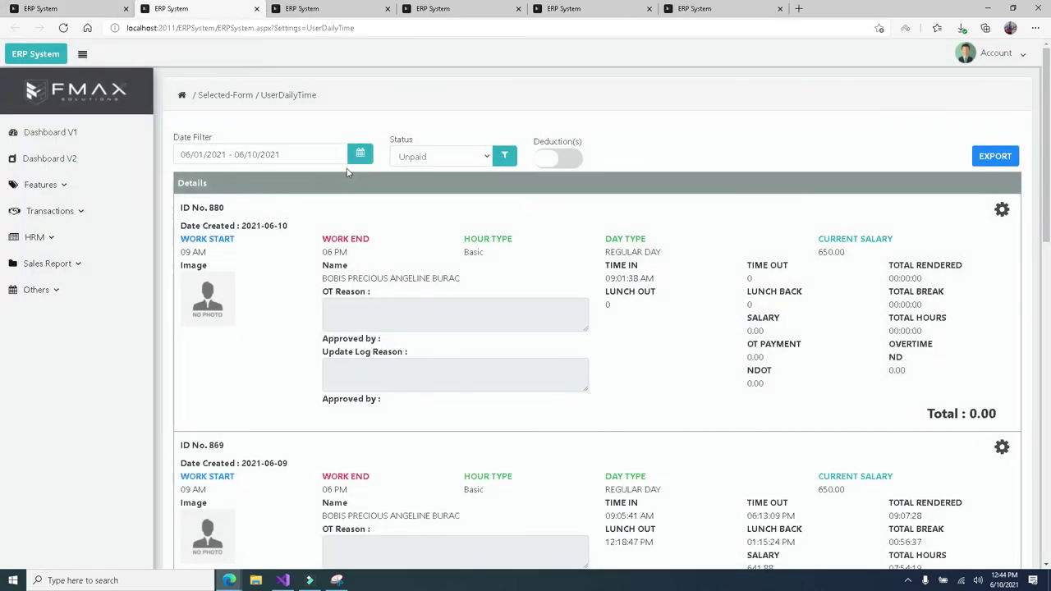
- Set the date filter of the employee's daily time records to 04/01/2021 - 04/15/2021
left_click(320, 152)
left_click(266, 181)
left_click(335, 210)
left_click(335, 240)
left_click(499, 328)
- Turn on deductions for the daily time records and filter them by Paid status
left_click(551, 159)
left_click(444, 156)
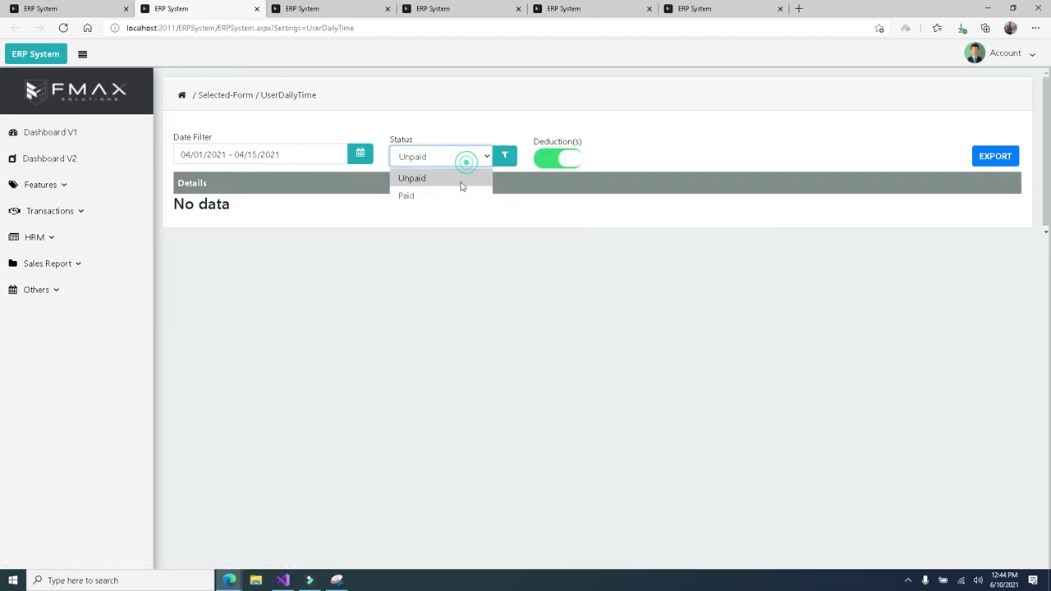
left_click(436, 195)
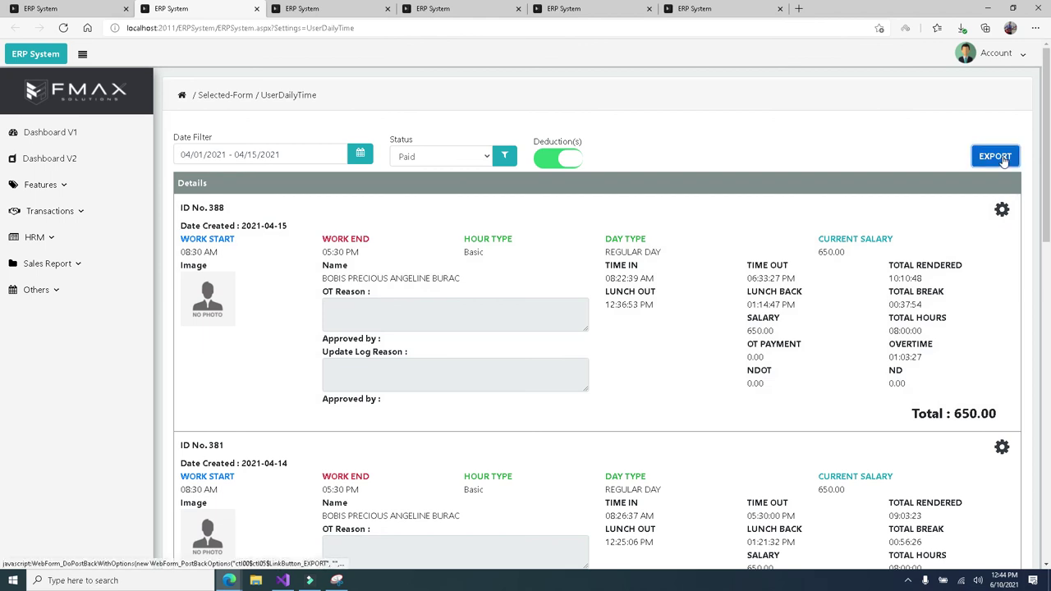
- Export the filtered time records and compare the report's net income with the net earnings on the captured payslip
left_click(1005, 161)
left_click(336, 580)
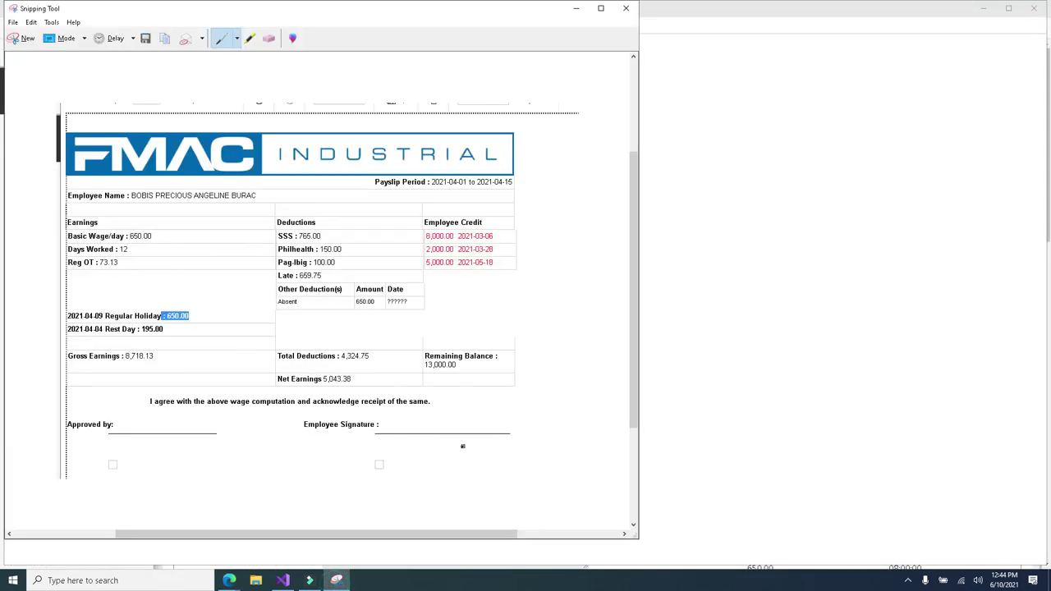
mouse_move(364, 372)
left_mouse_down()
mouse_move(273, 386)
mouse_move(391, 391)
mouse_move(345, 373)
left_mouse_up()
left_click(823, 170)
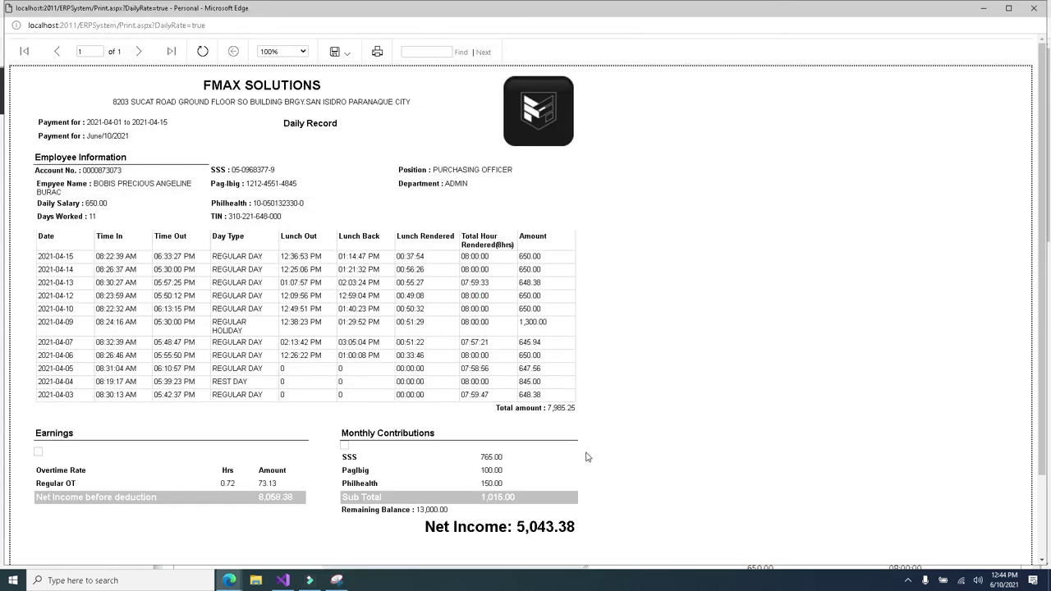
scroll(567, 452, "down", 1)
left_click_drag(424, 428, 526, 431)
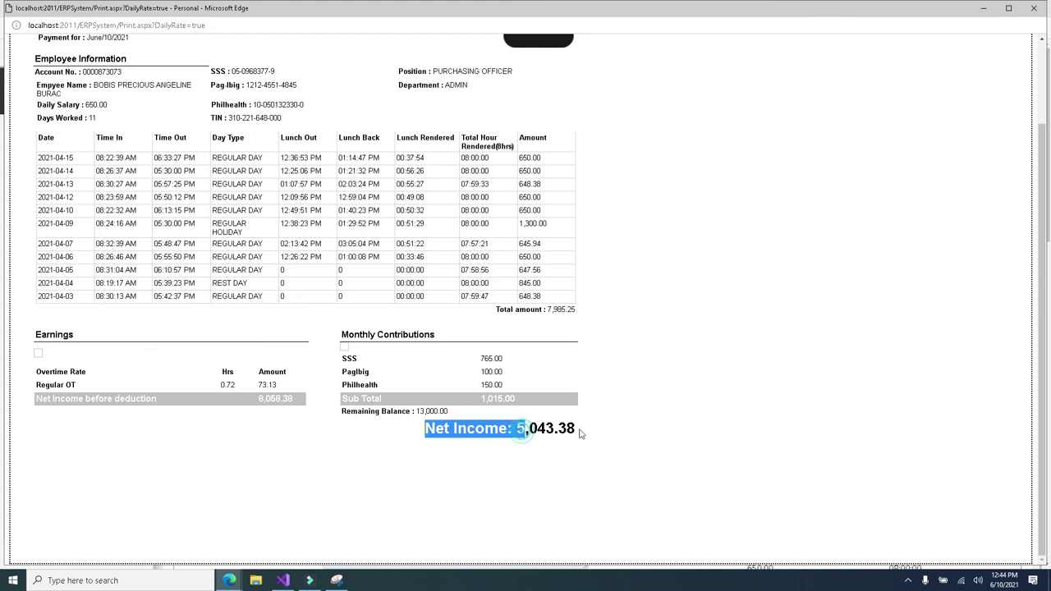
mouse_move(337, 570)
scroll(474, 356, "up", 2)
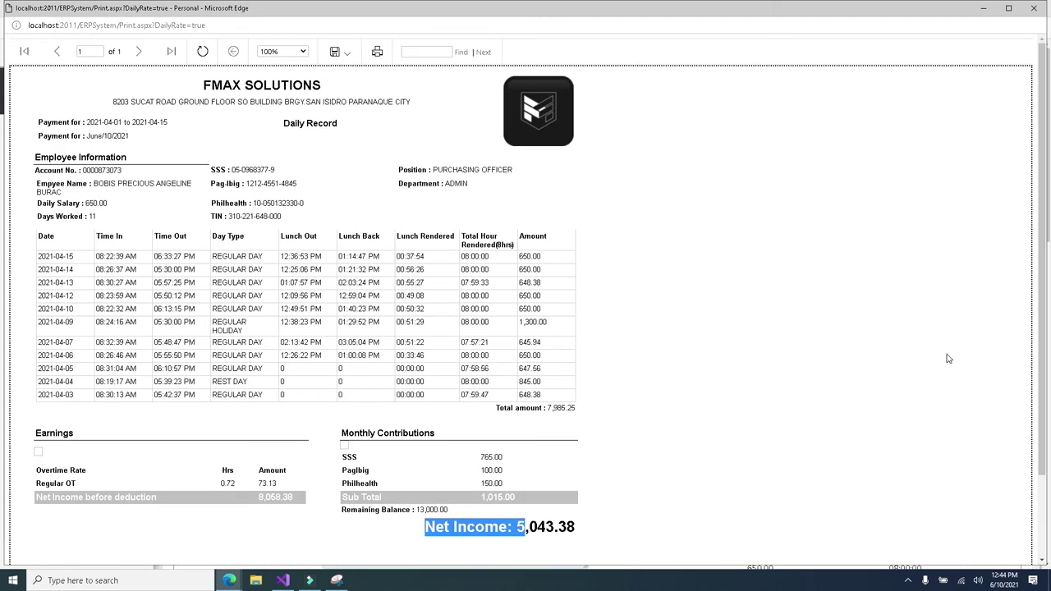
- Minimize the exported daily record report and return to the employee's Payslip page
left_click(984, 7)
left_click(722, 9)
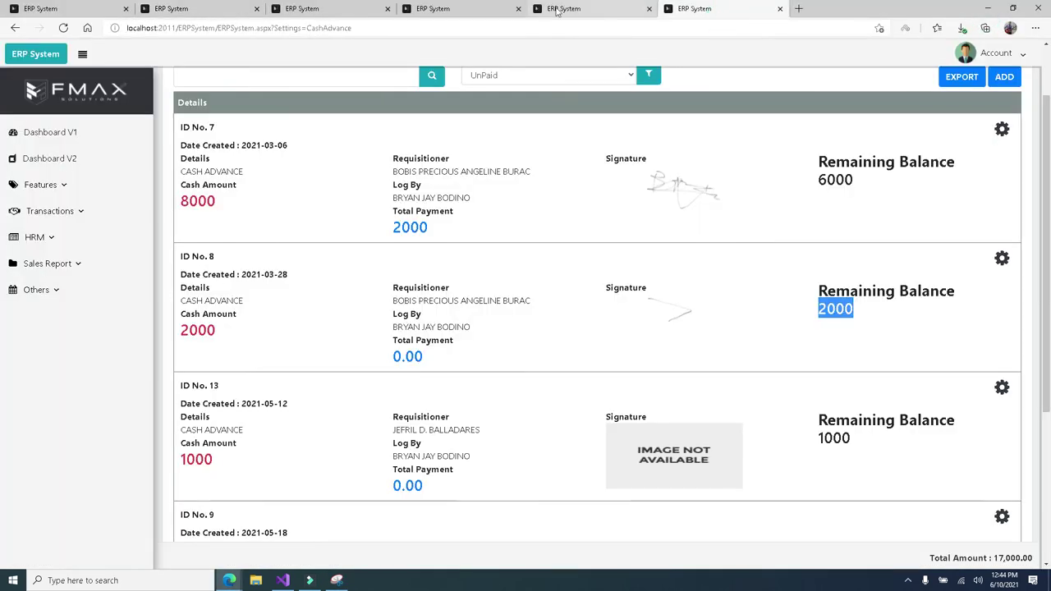
left_click(556, 10)
left_click(443, 8)
left_click(563, 10)
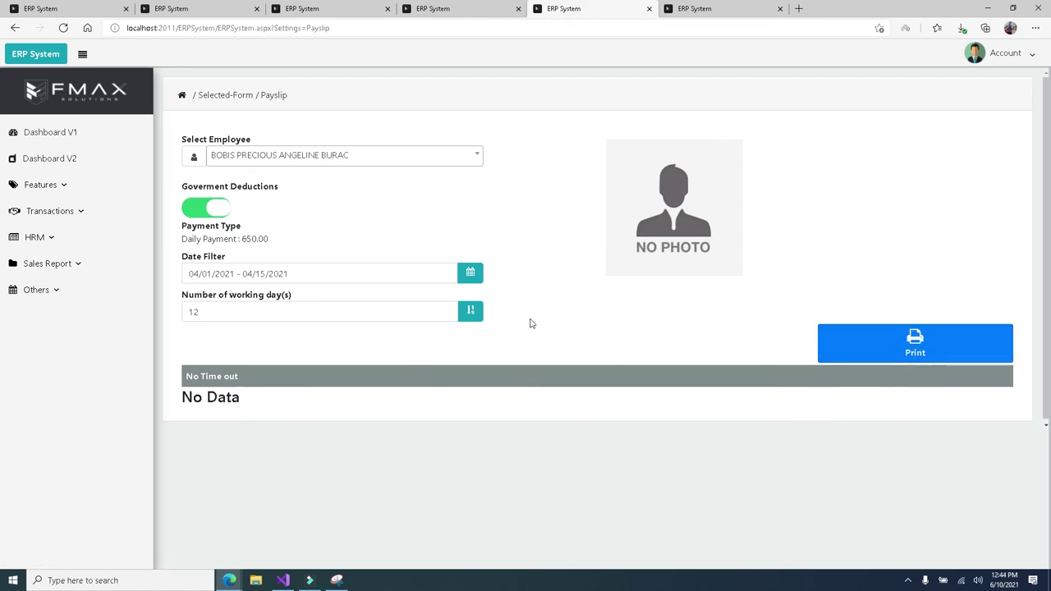
- Switch the payslip's Government Deductions off and back on
left_click(217, 210)
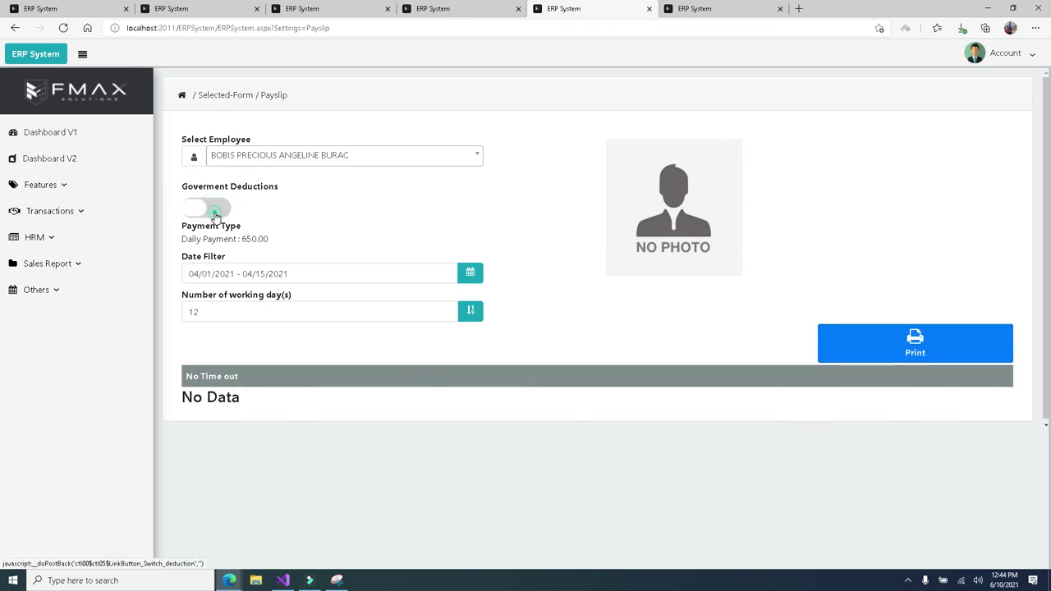
left_click(215, 212)
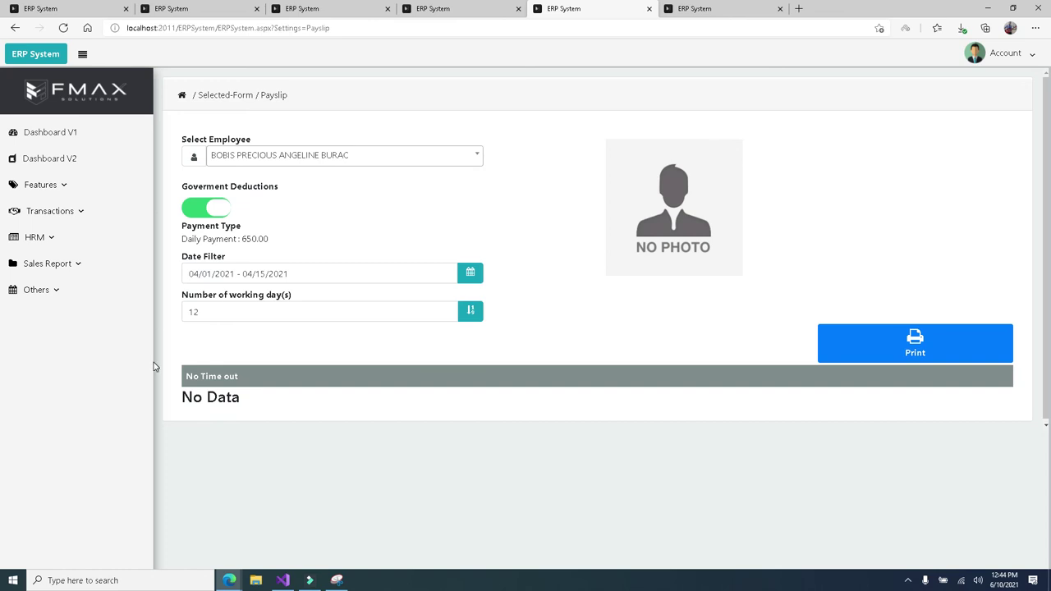
- View the HRM Holidays list and open the Shift Schedule approval page
left_click(104, 236)
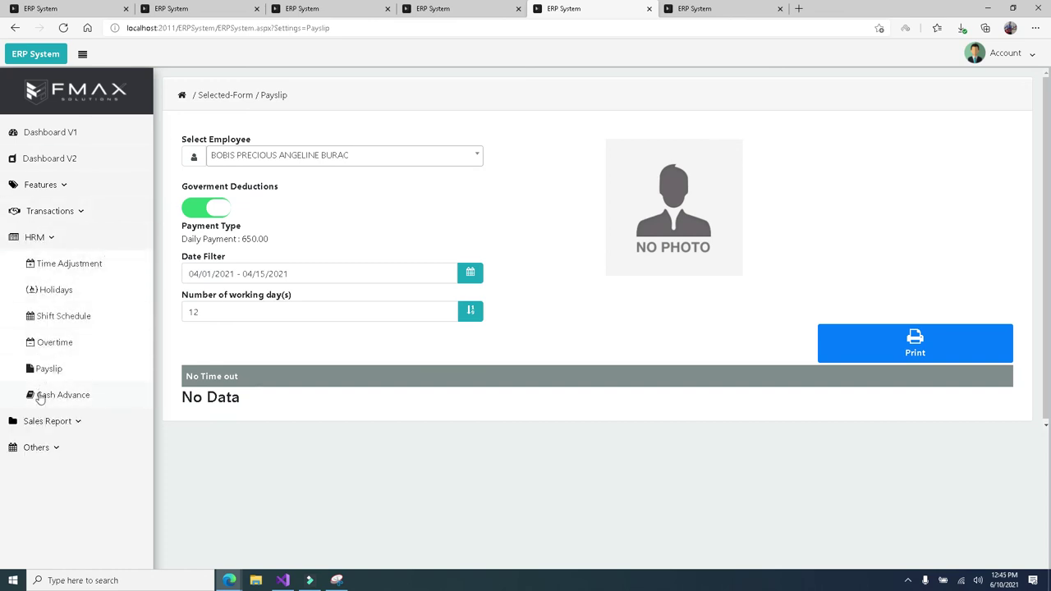
left_click(54, 291)
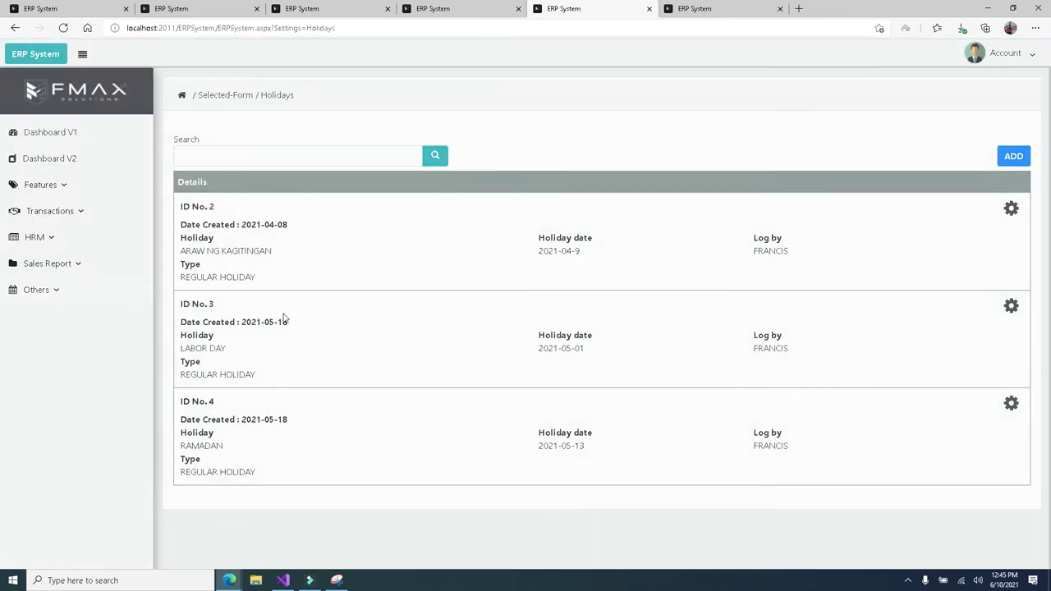
left_click(60, 239)
left_click(43, 321)
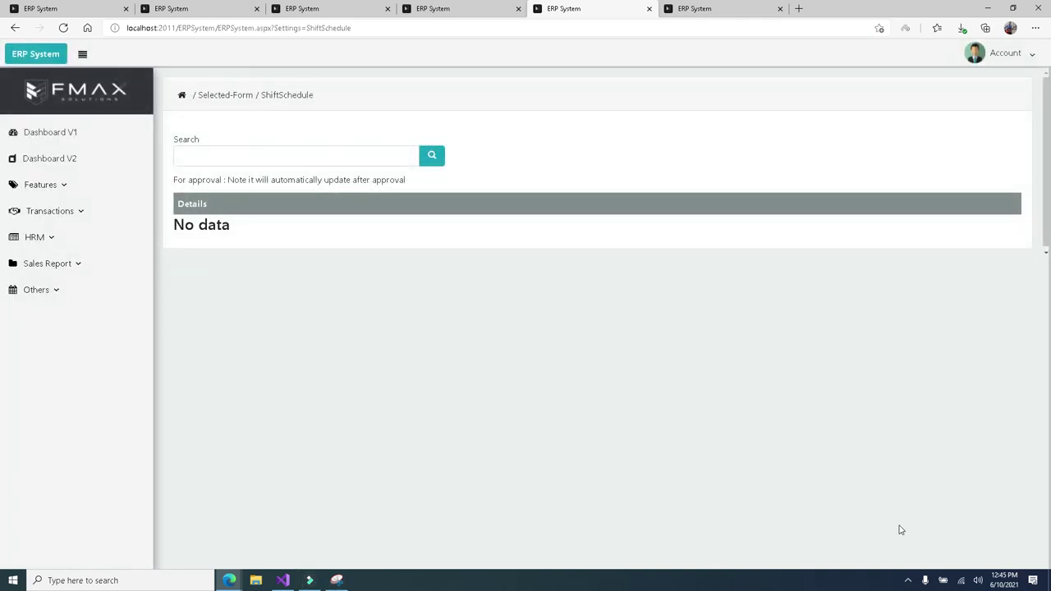
left_click(909, 581)
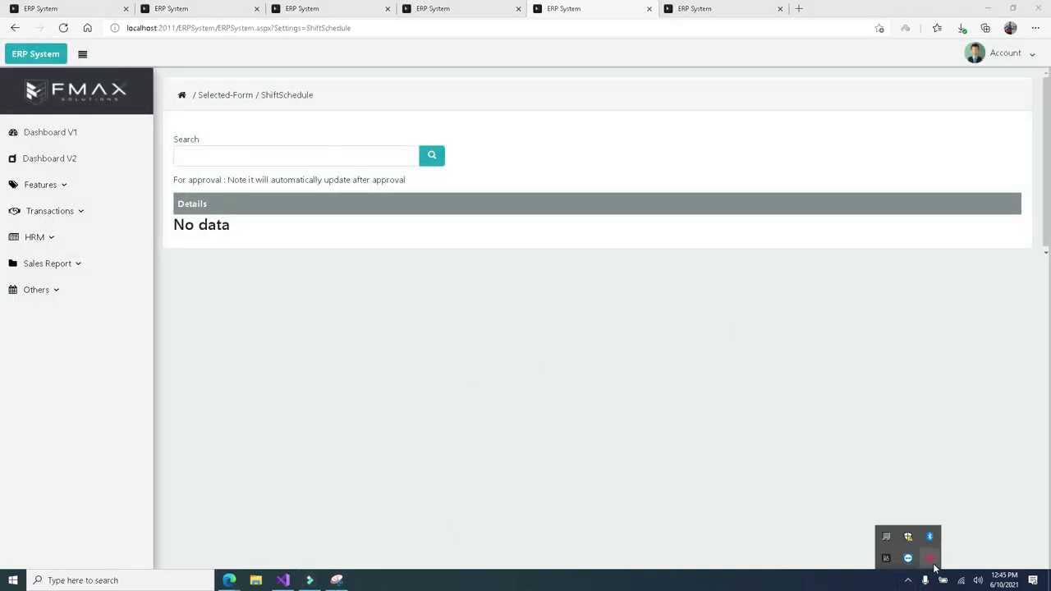
left_click(934, 565)
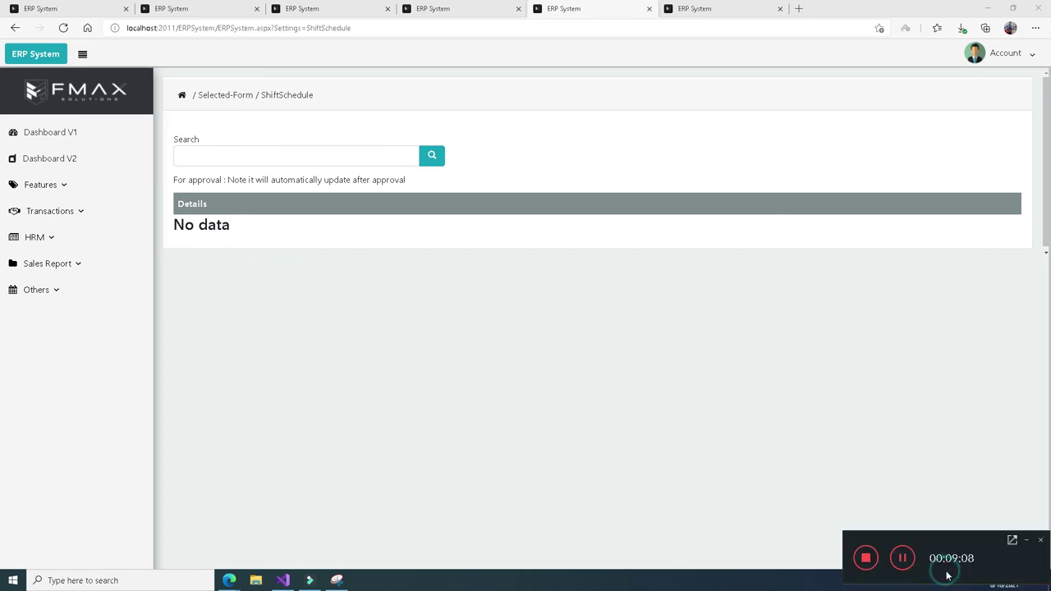